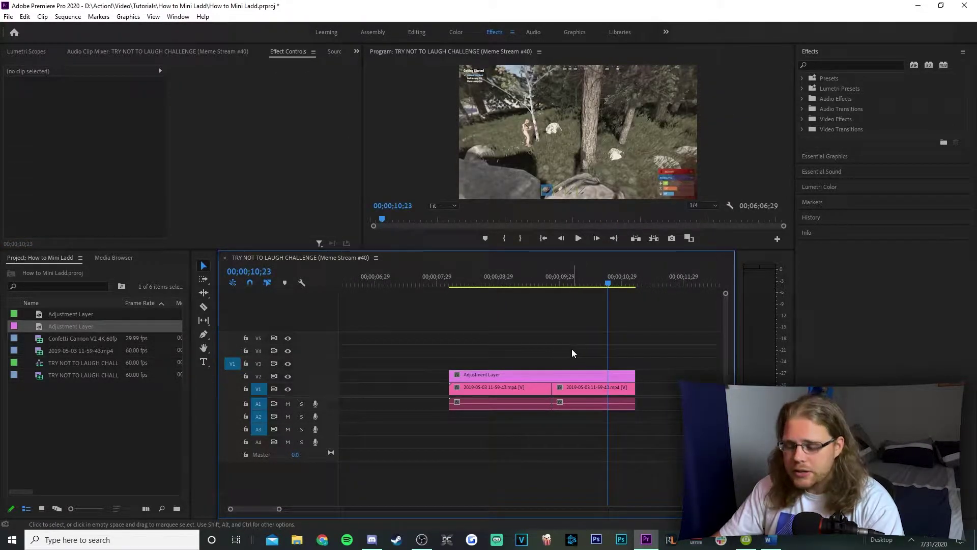
# Drag the playhead back to 00;00;09;22, just before the cut between the gameplay clips
pyautogui.moveTo(608, 283); pyautogui.dragTo(546, 294)
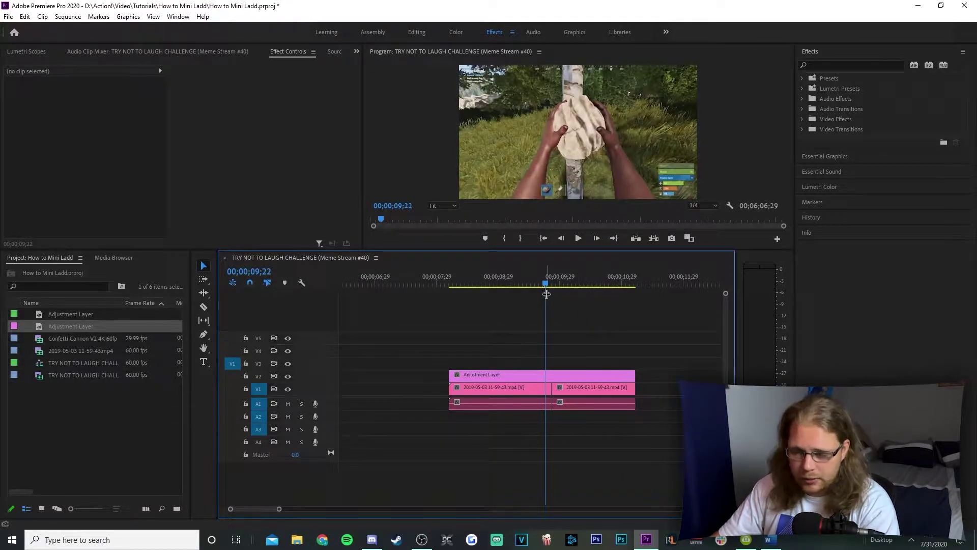
# Mark an In point at 09;22 and an Out point at 10;07, pulling the Out back one frame
pyautogui.press('i')
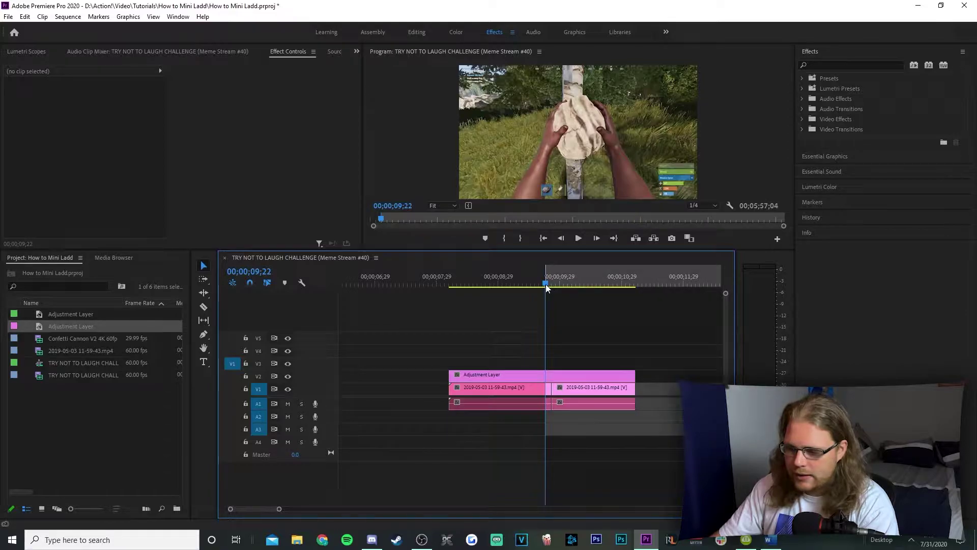
pyautogui.moveTo(546, 284); pyautogui.dragTo(578, 288)
pyautogui.press('o')
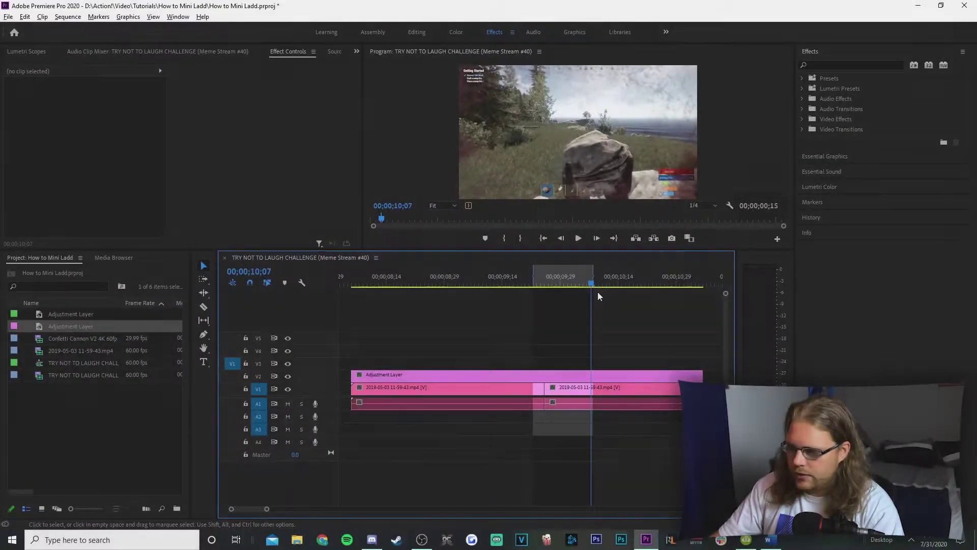
pyautogui.moveTo(590, 272); pyautogui.dragTo(549, 272)
# Cut the V2 adjustment layer at both marks and select the two outer pieces
pyautogui.press('c')
pyautogui.click(499, 375)
pyautogui.click(549, 375)
pyautogui.press('v')
pyautogui.click(572, 376)
pyautogui.keyDown('shift'); pyautogui.click(462, 375); pyautogui.keyUp('shift')
# Clear the outer adjustment layer pieces, then duplicate the middle piece and move the pieces up to V4
pyautogui.rightClick(463, 375)
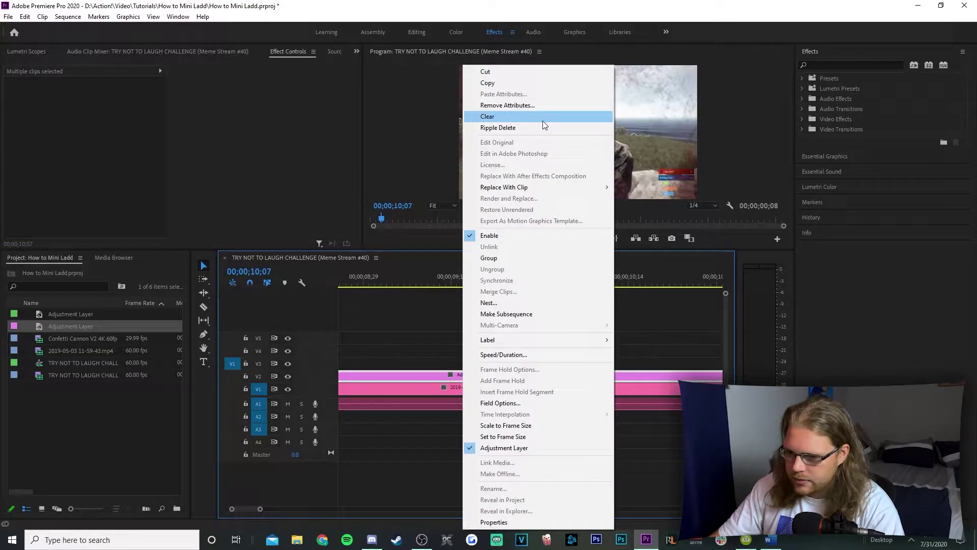
pyautogui.click(488, 118)
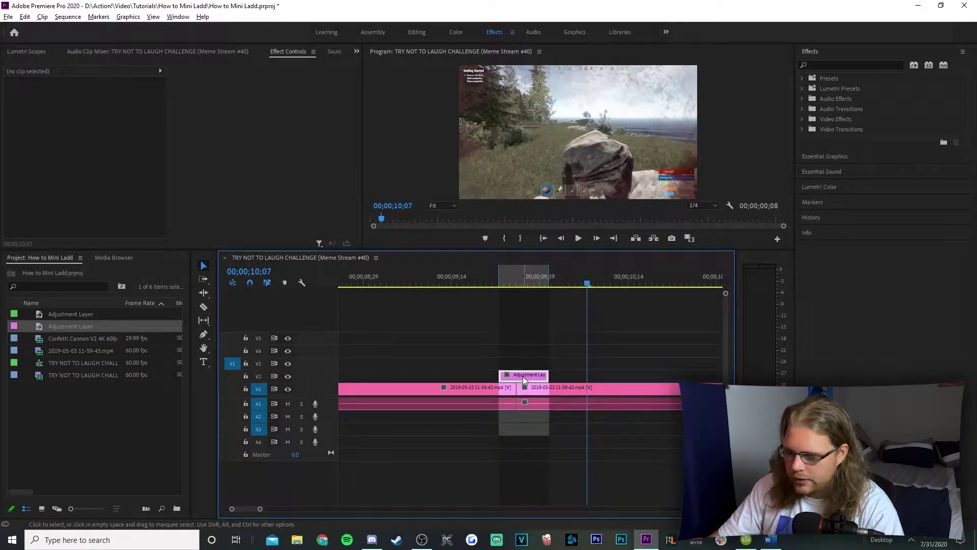
pyautogui.moveTo(523, 376); pyautogui.dragTo(578, 382)
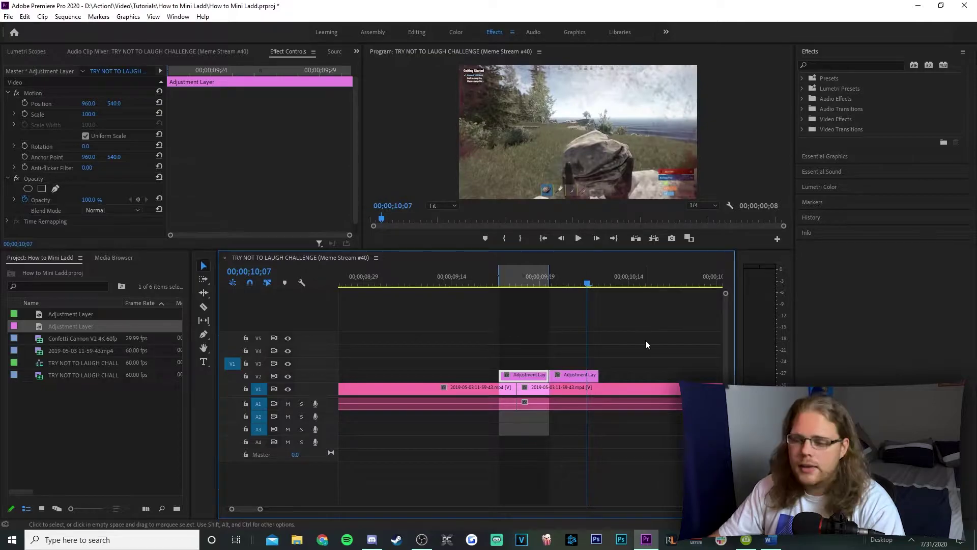
pyautogui.moveTo(645, 340); pyautogui.dragTo(509, 384)
pyautogui.moveTo(575, 378); pyautogui.dragTo(467, 375)
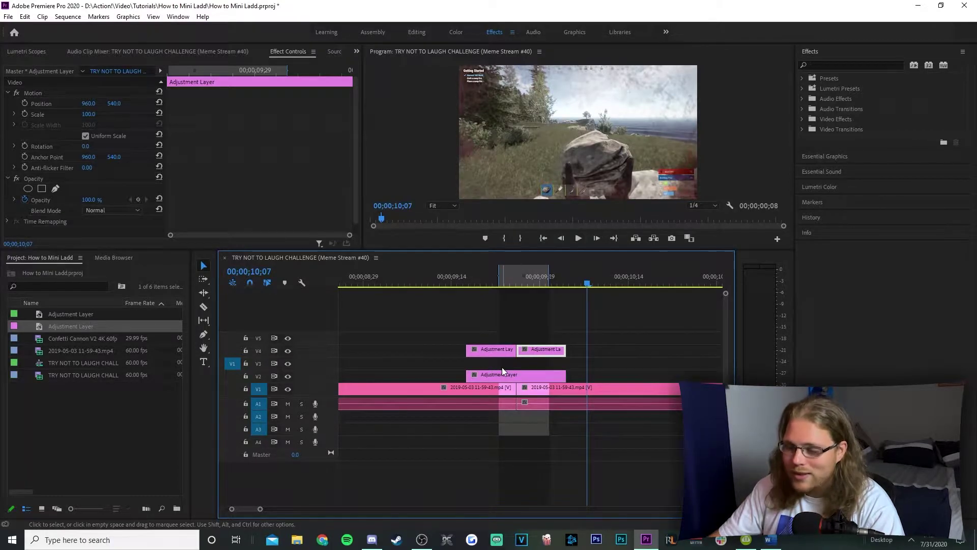
pyautogui.click(545, 321)
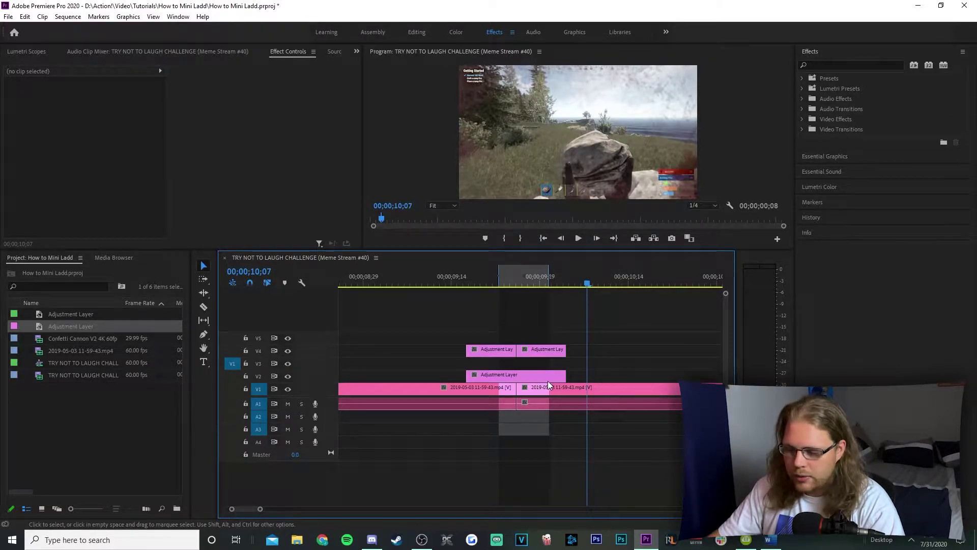
# Copy the V2 adjustment layer onto V3 and realign the stacked layers over the cut
pyautogui.moveTo(543, 375); pyautogui.dragTo(542, 368)
pyautogui.click(474, 392)
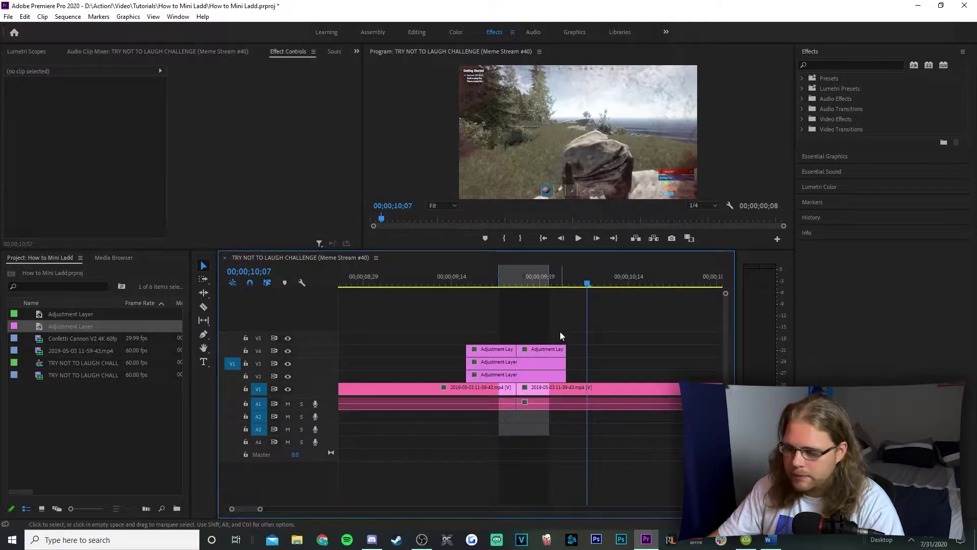
pyautogui.moveTo(561, 317); pyautogui.dragTo(608, 356)
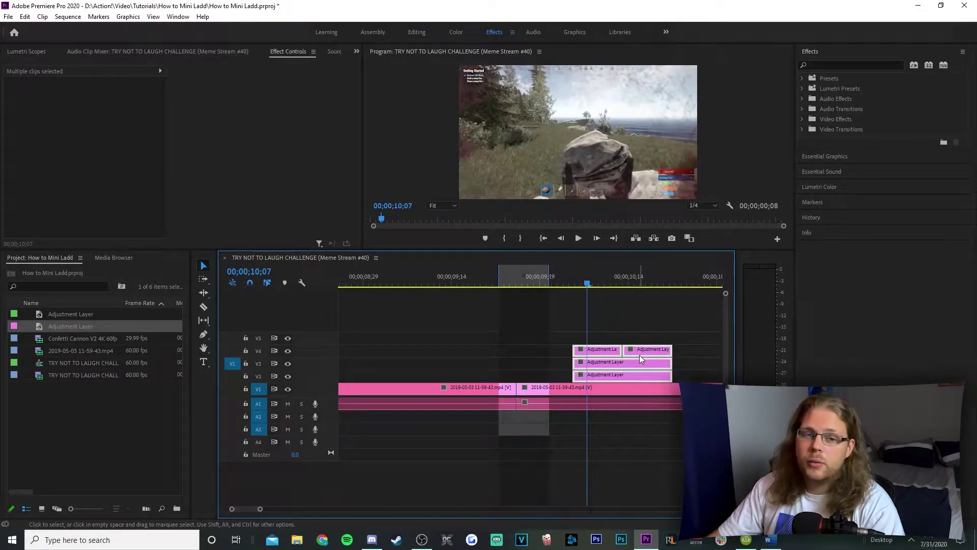
pyautogui.moveTo(648, 352); pyautogui.dragTo(541, 354)
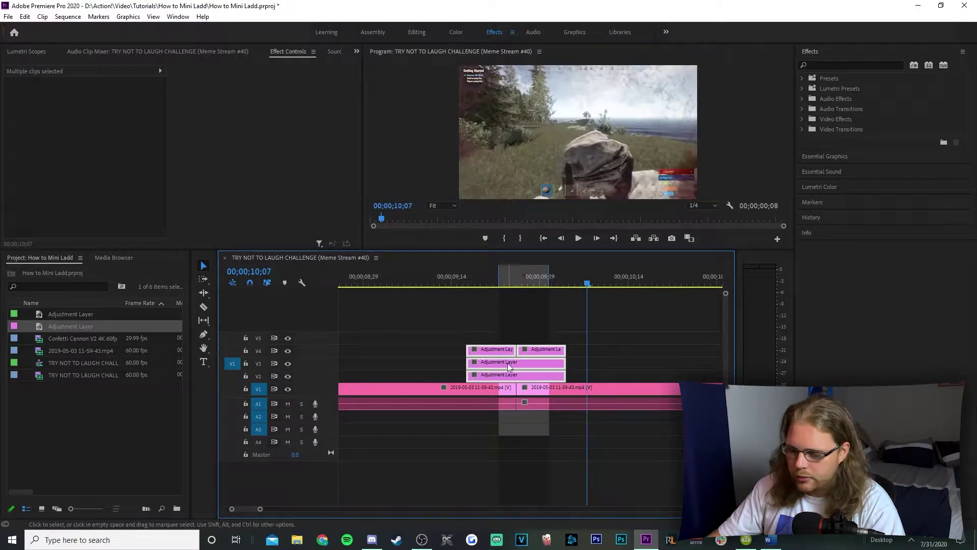
# Apply the Replicate and Mirror effects to the V2 adjustment layer
pyautogui.click(517, 320)
pyautogui.click(835, 66)
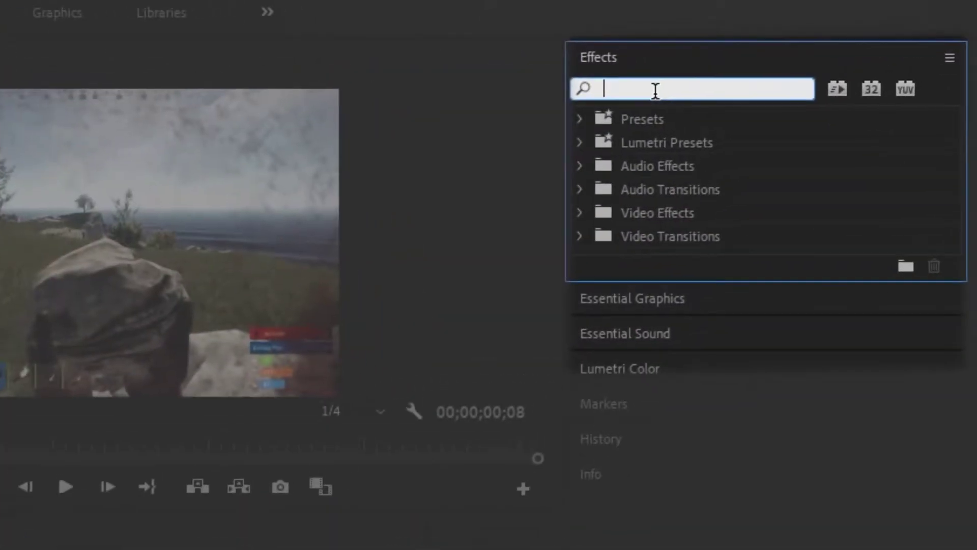
pyautogui.write('repl')
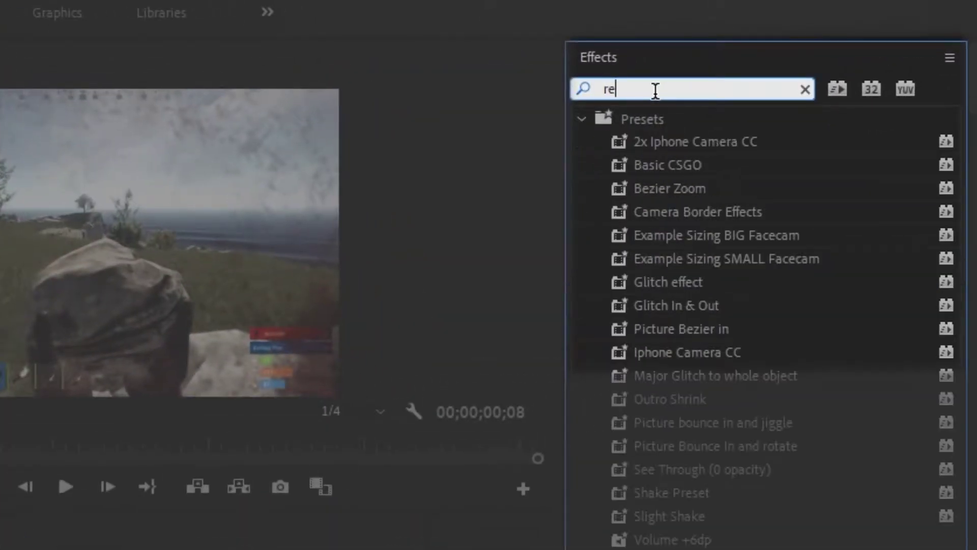
pyautogui.click(683, 304)
pyautogui.moveTo(683, 304); pyautogui.dragTo(517, 377)
pyautogui.doubleClick(825, 66)
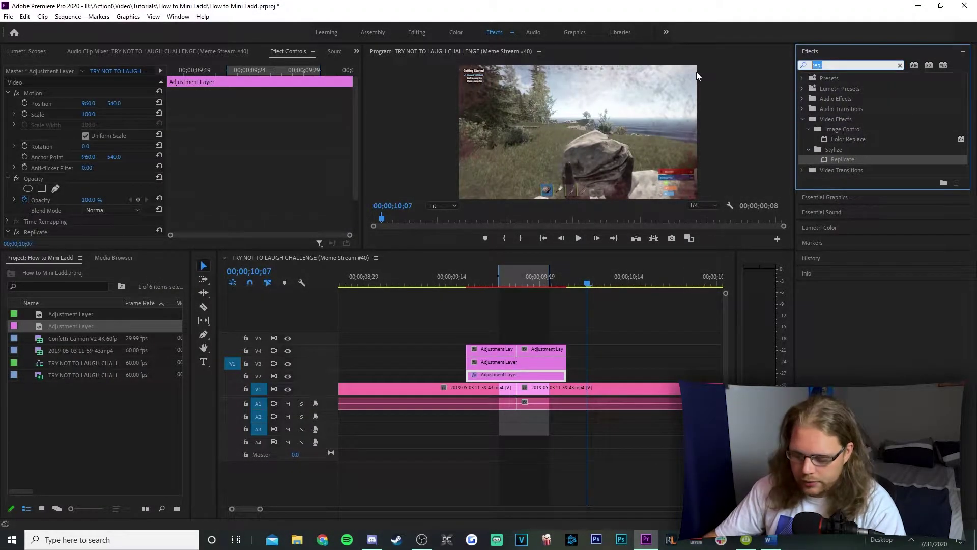
pyautogui.write('mirro')
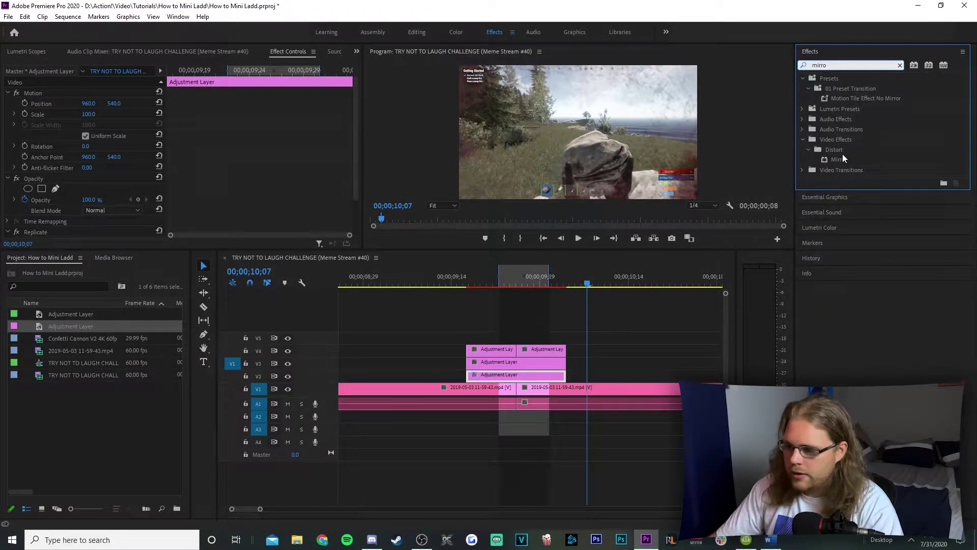
pyautogui.moveTo(846, 161); pyautogui.dragTo(500, 377)
# Apply Transform to the V3 adjustment layer, then select the V2 layer at 00;00;09;24
pyautogui.doubleClick(825, 65)
pyautogui.write('transform')
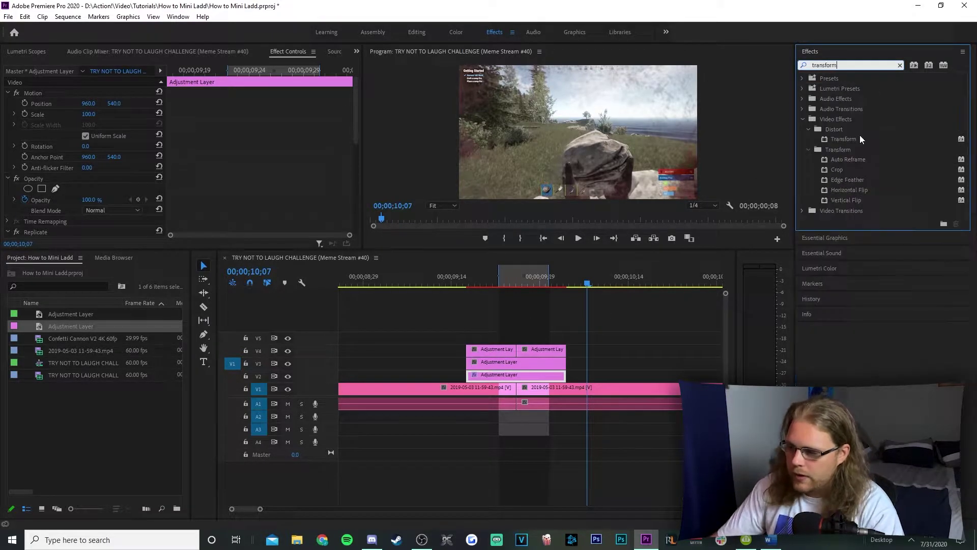
pyautogui.moveTo(861, 139); pyautogui.dragTo(509, 362)
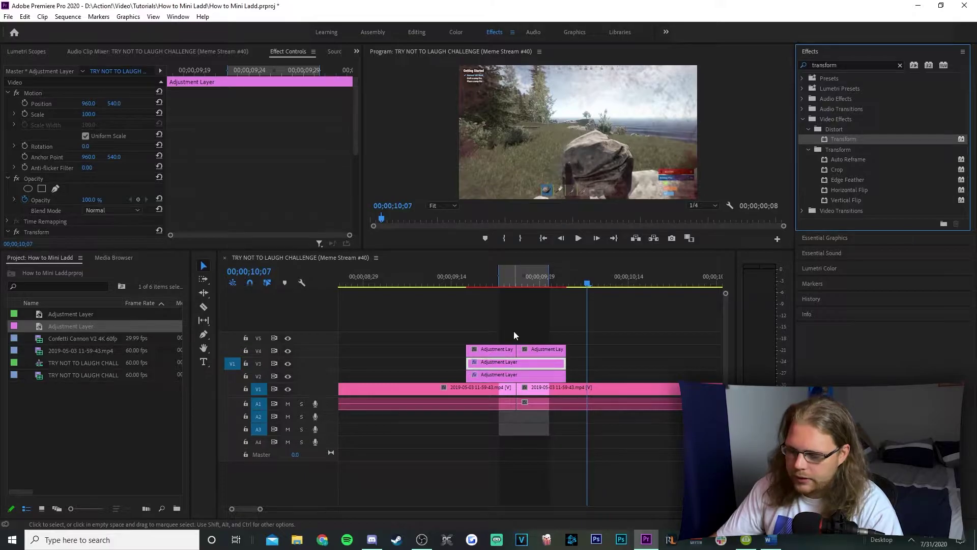
pyautogui.click(508, 279)
pyautogui.click(509, 376)
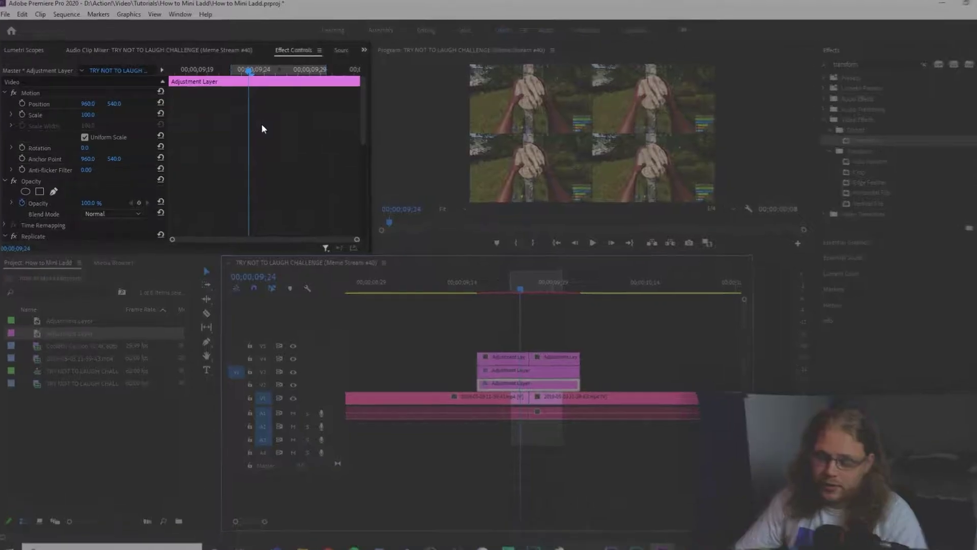
# Set the Replicate Count to 3 in Effect Controls
pyautogui.scroll(-8, 595, 236)
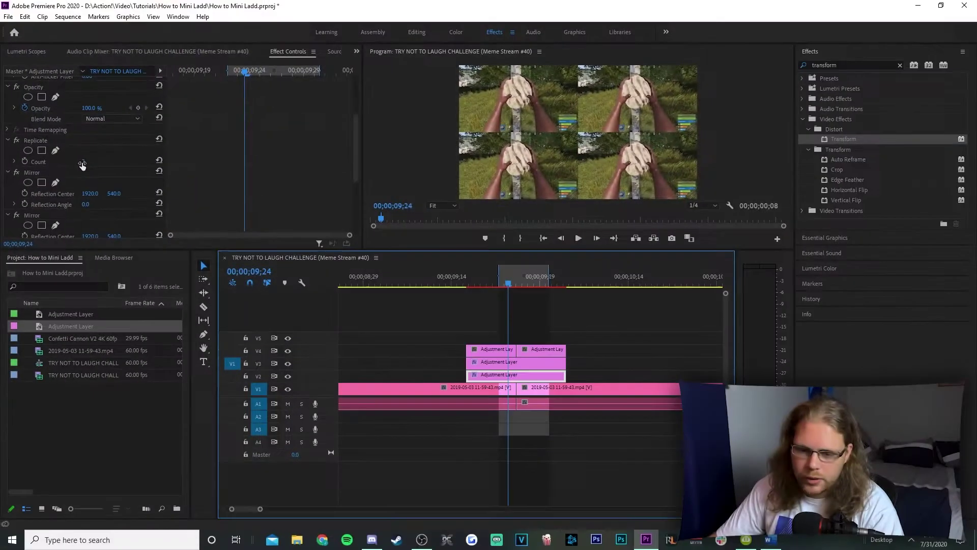
pyautogui.click(206, 310)
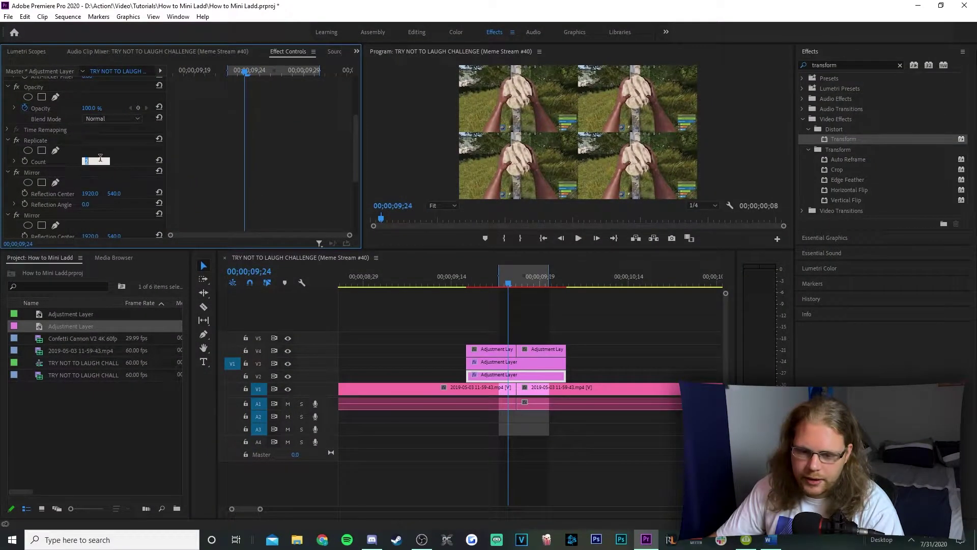
pyautogui.write('3')
pyautogui.press('Return')
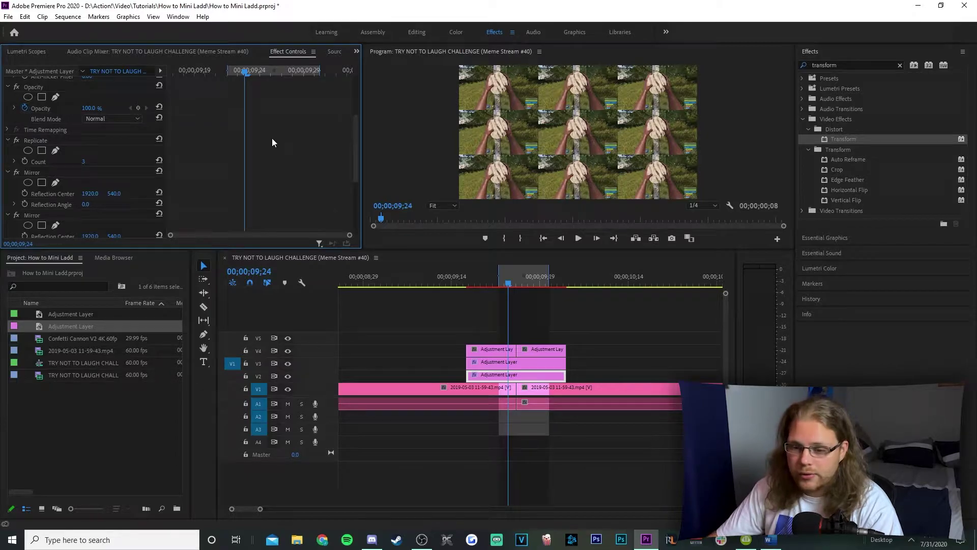
pyautogui.scroll(-5, 284, 158)
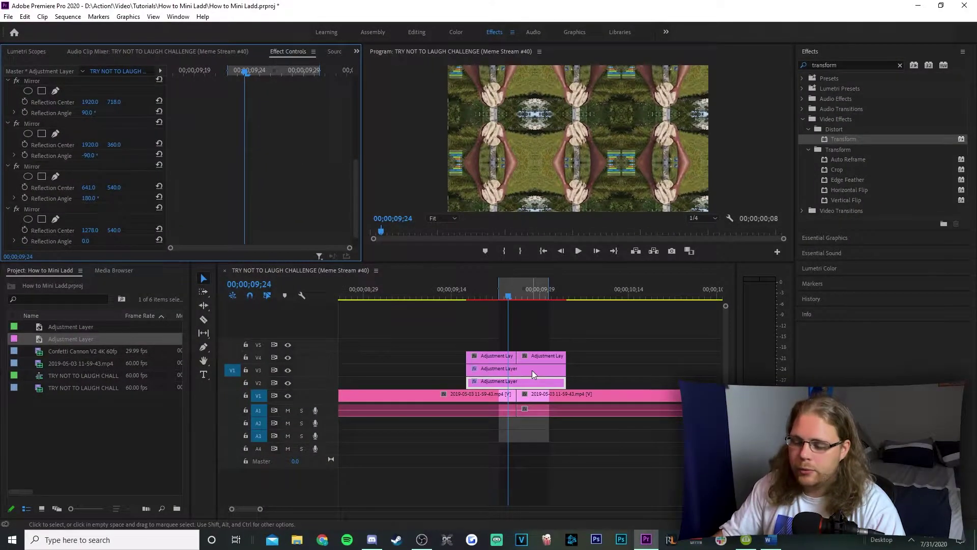
# Set the V3 adjustment layer's Transform Scale to 300
pyautogui.click(532, 371)
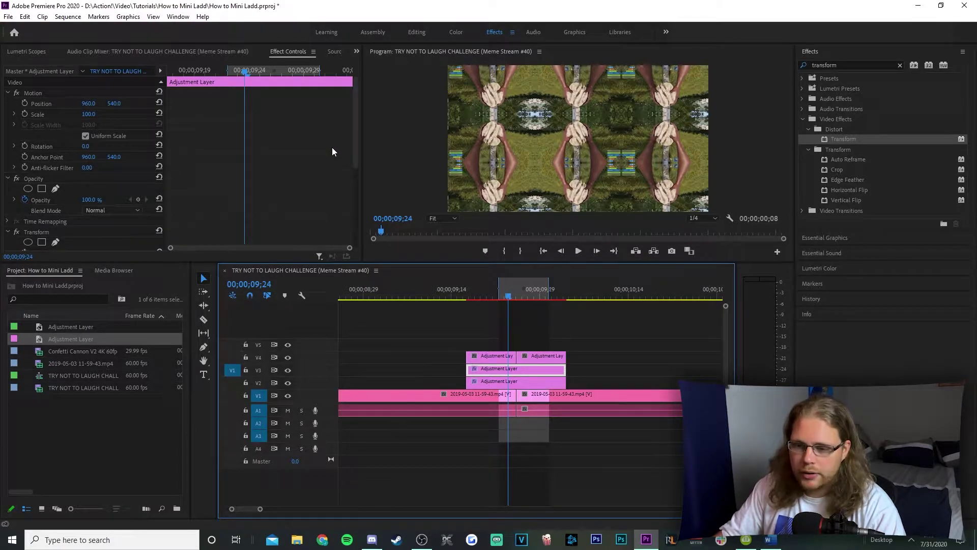
pyautogui.scroll(-5, 329, 145)
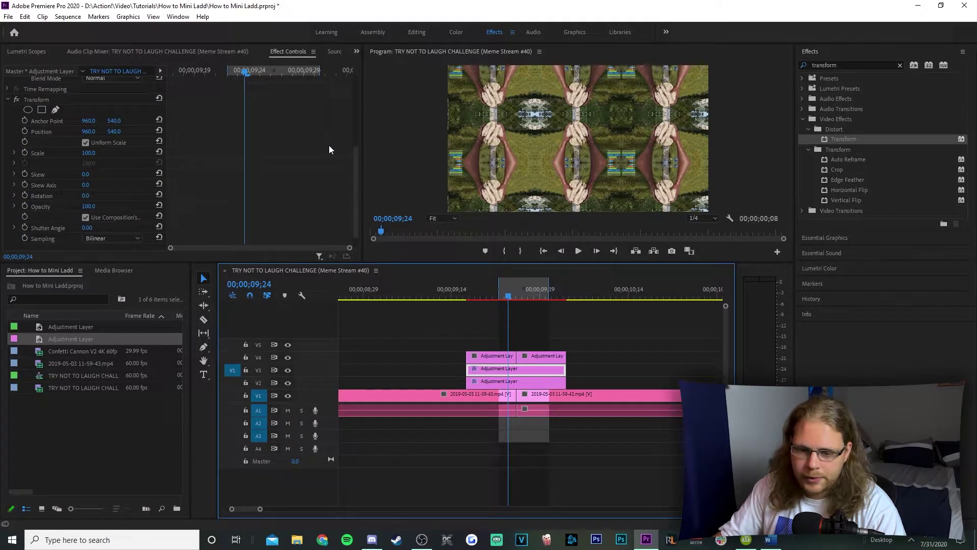
pyautogui.click(95, 153)
pyautogui.write('30')
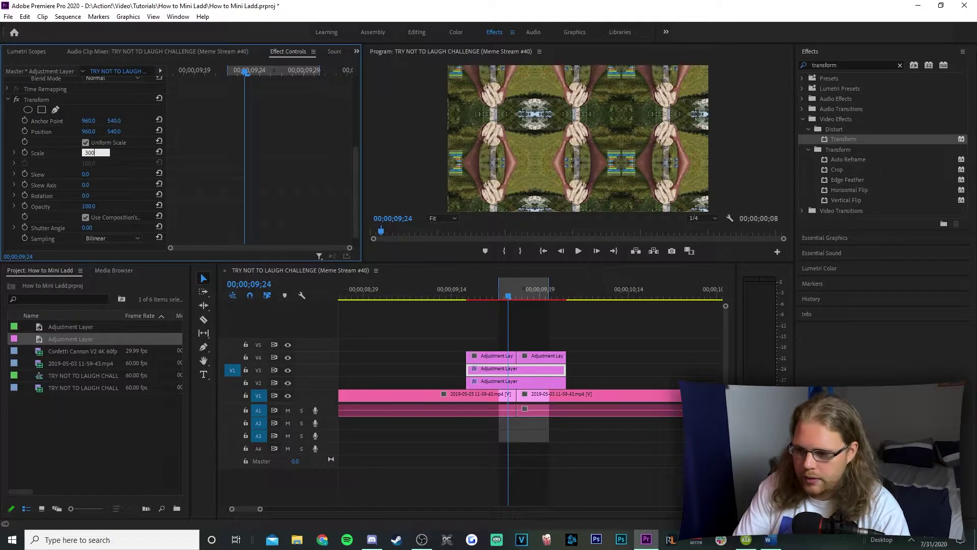
pyautogui.write('0')
pyautogui.press('Return')
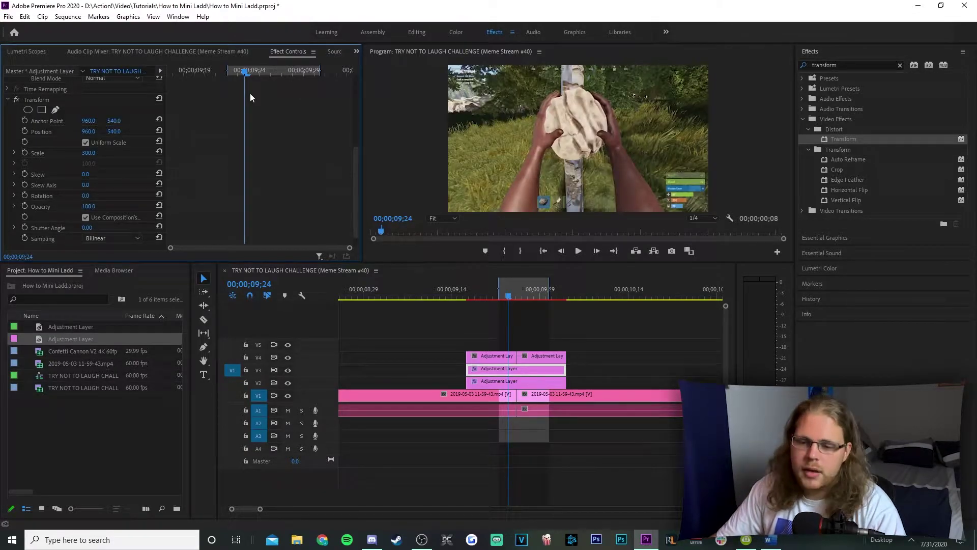
# Enable Transform Rotation keyframing and add a keyframe at the adjustment layer's end
pyautogui.moveTo(244, 76); pyautogui.dragTo(166, 84)
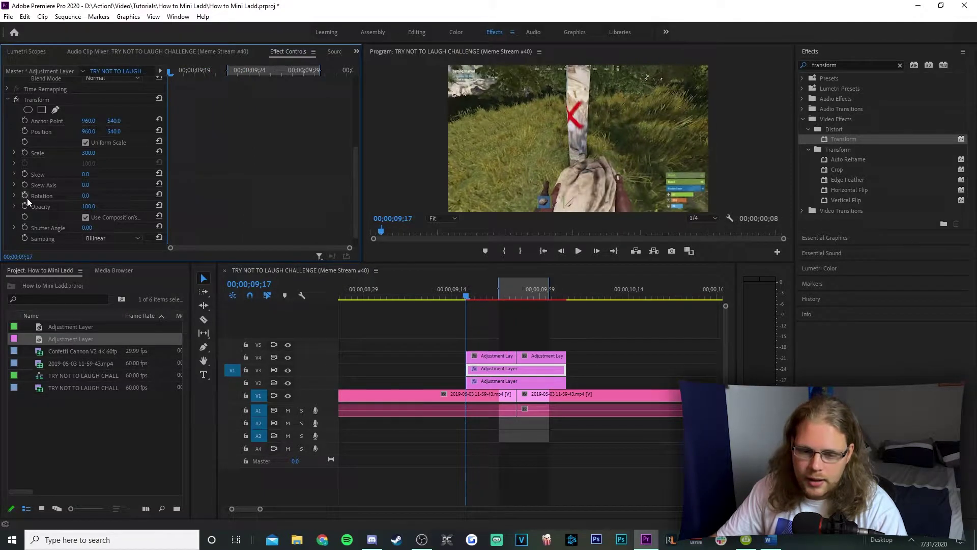
pyautogui.click(41, 195)
pyautogui.moveTo(172, 75); pyautogui.dragTo(350, 86)
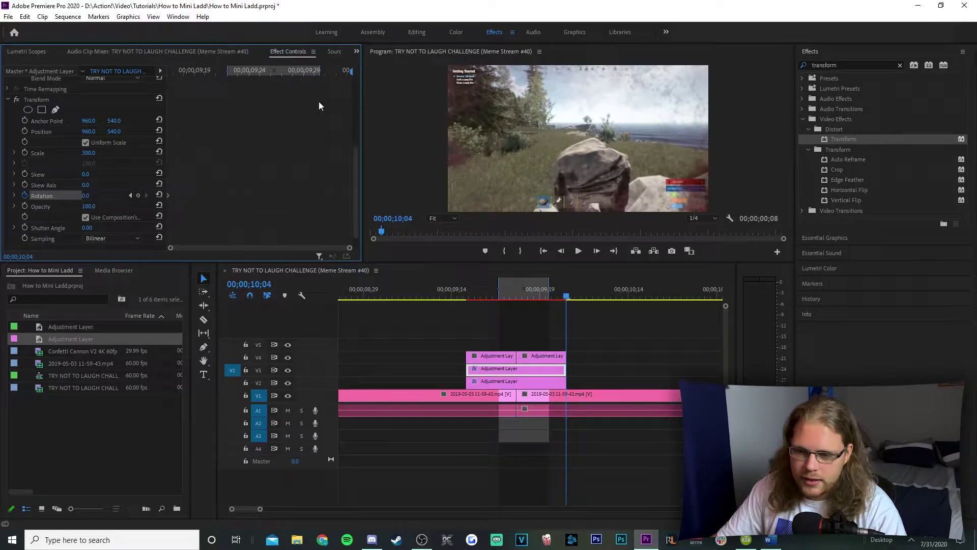
pyautogui.click(140, 197)
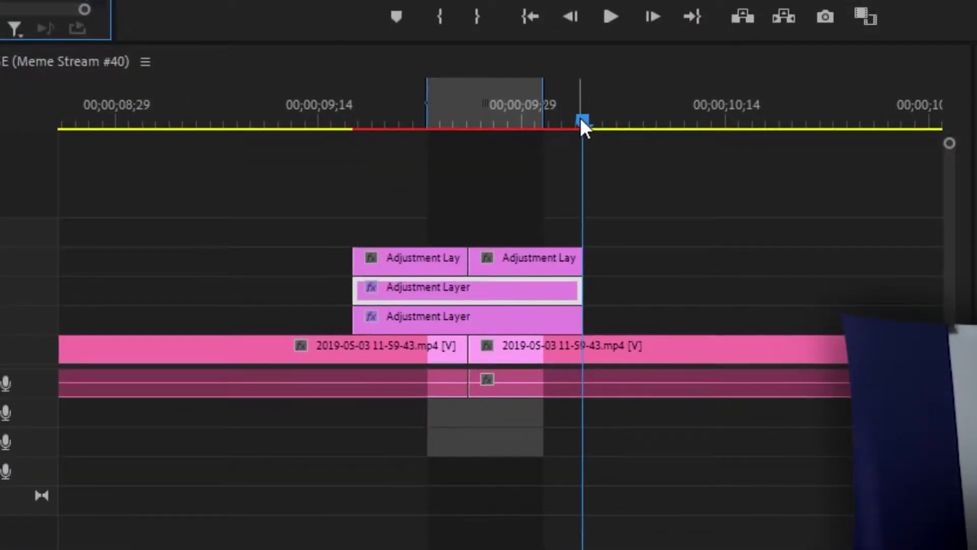
# Set a -90° Rotation keyframe at the cut between the clips
pyautogui.moveTo(581, 116); pyautogui.dragTo(483, 133)
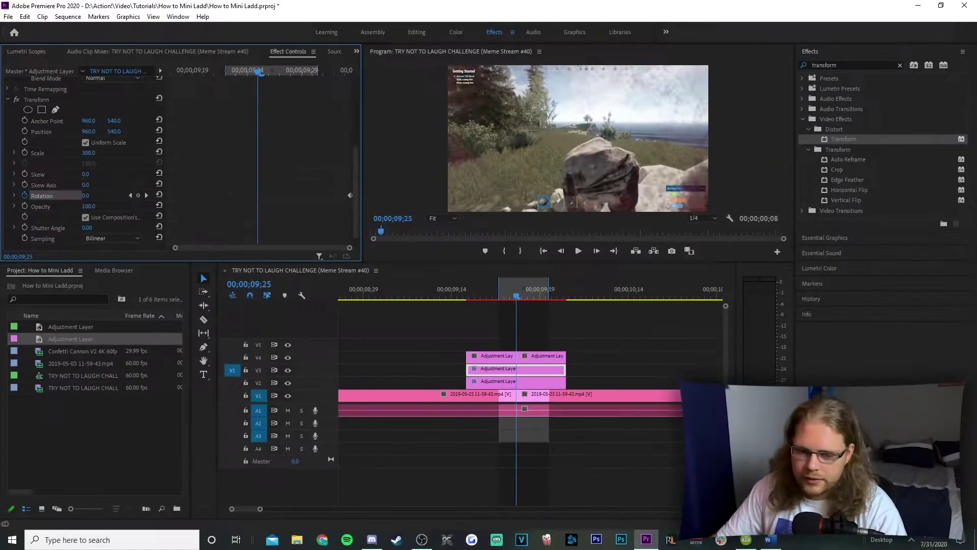
pyautogui.click(93, 195)
pyautogui.write('-9')
pyautogui.press('Return')
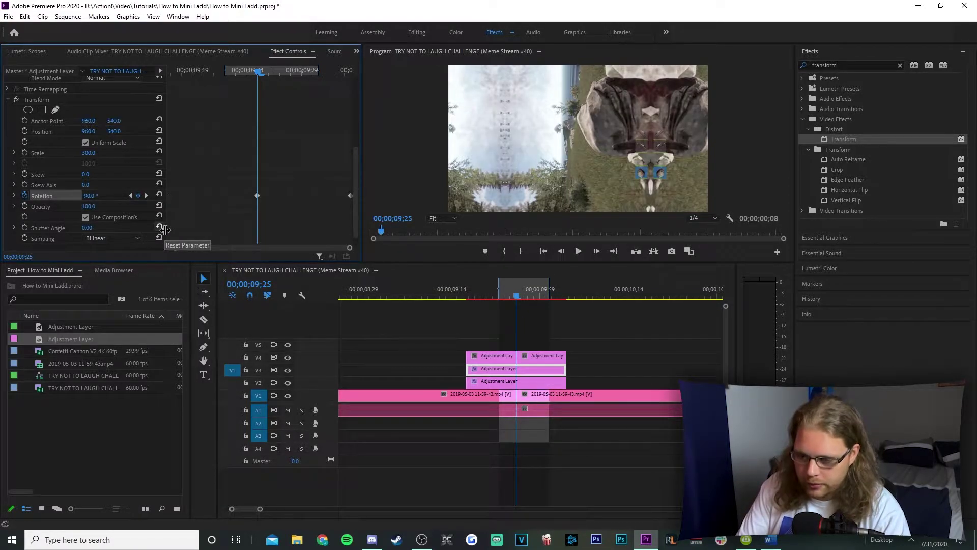
# Set a 90° Rotation keyframe one frame before the cut and reveal the Rotation graphs
pyautogui.press('Left')
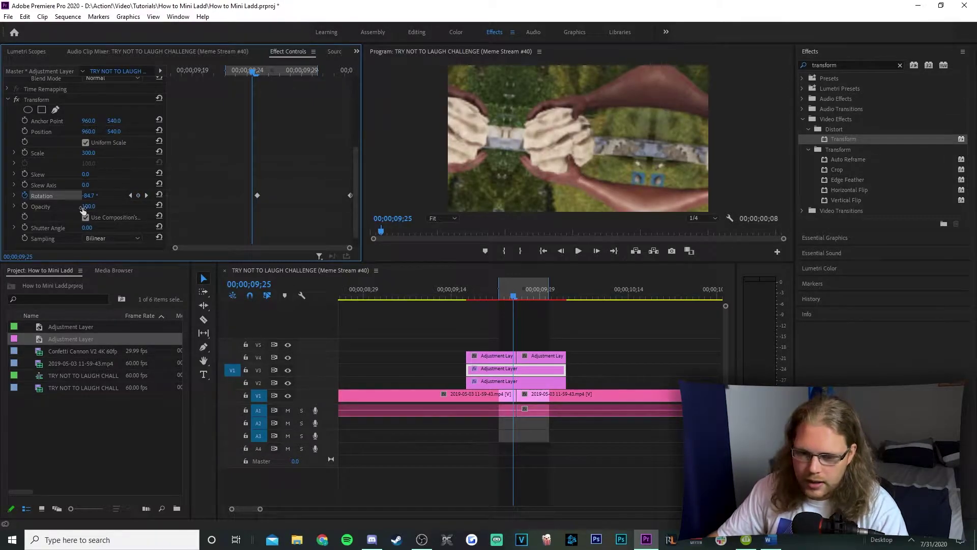
pyautogui.click(91, 195)
pyautogui.write('90')
pyautogui.press('Return')
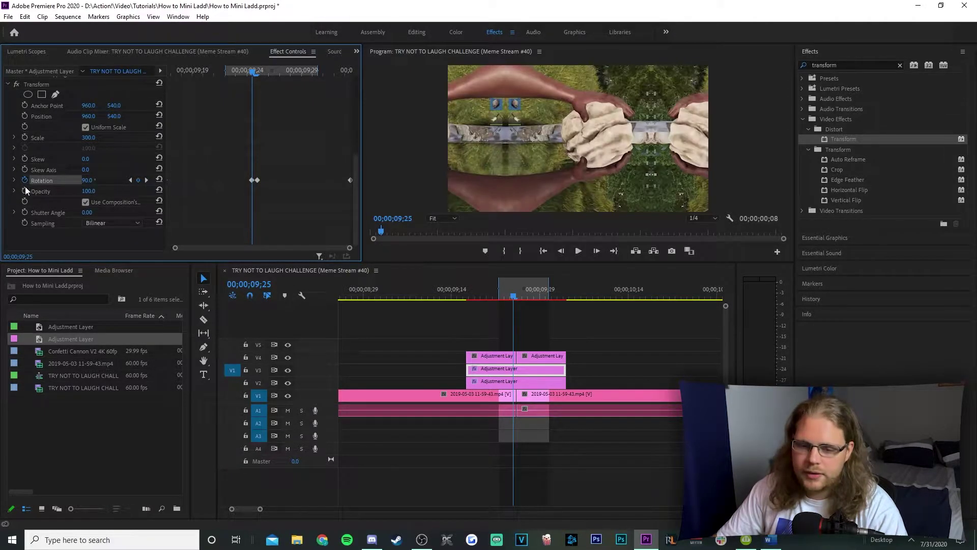
pyautogui.click(14, 180)
pyautogui.scroll(-2, 285, 163)
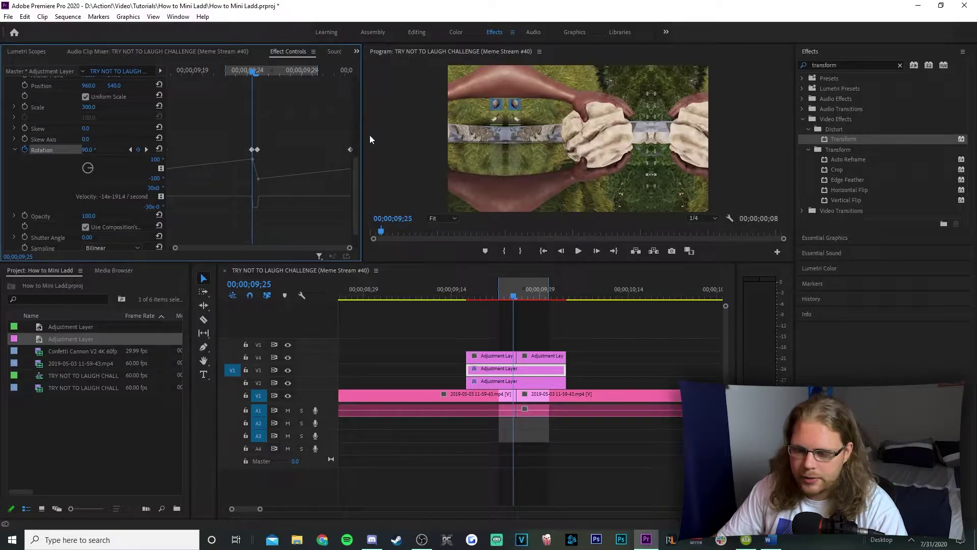
# Make the cut's Rotation keyframe Continuous Bezier and drag its handle to reshape the speed
pyautogui.rightClick(260, 151)
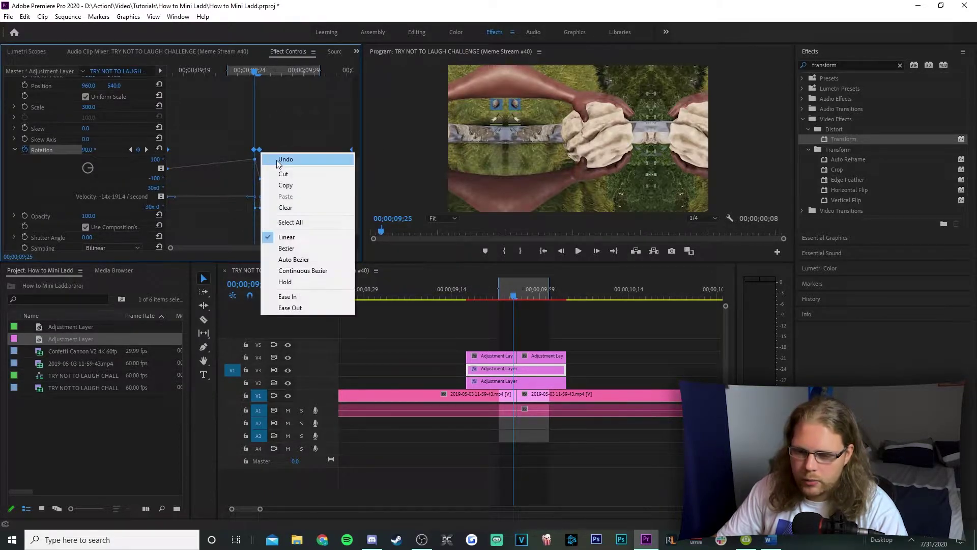
pyautogui.click(315, 270)
pyautogui.scroll(1, 301, 175)
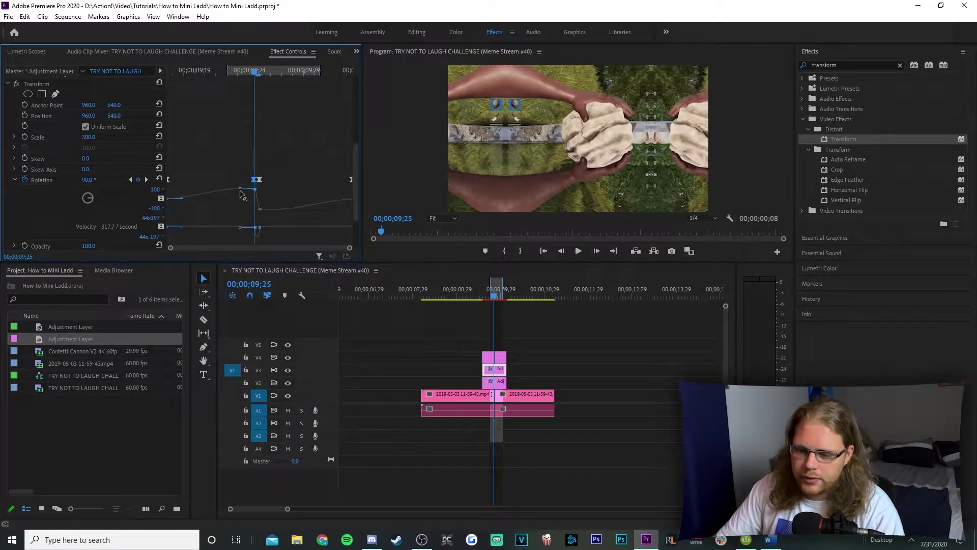
pyautogui.moveTo(240, 191); pyautogui.dragTo(261, 209)
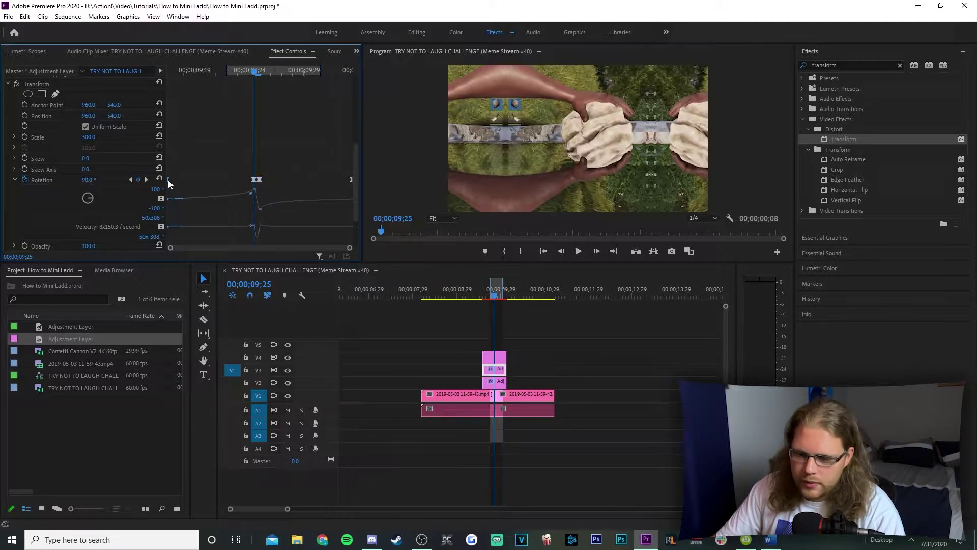
# Stretch the first keyframe's Bezier handle, ease into the final keyframe, and collapse Rotation
pyautogui.moveTo(184, 201); pyautogui.dragTo(240, 202)
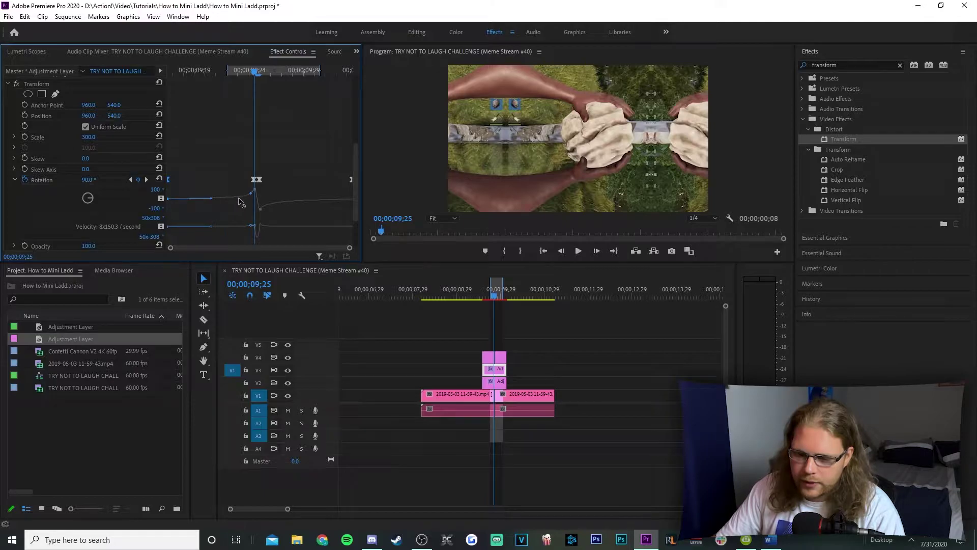
pyautogui.click(350, 180)
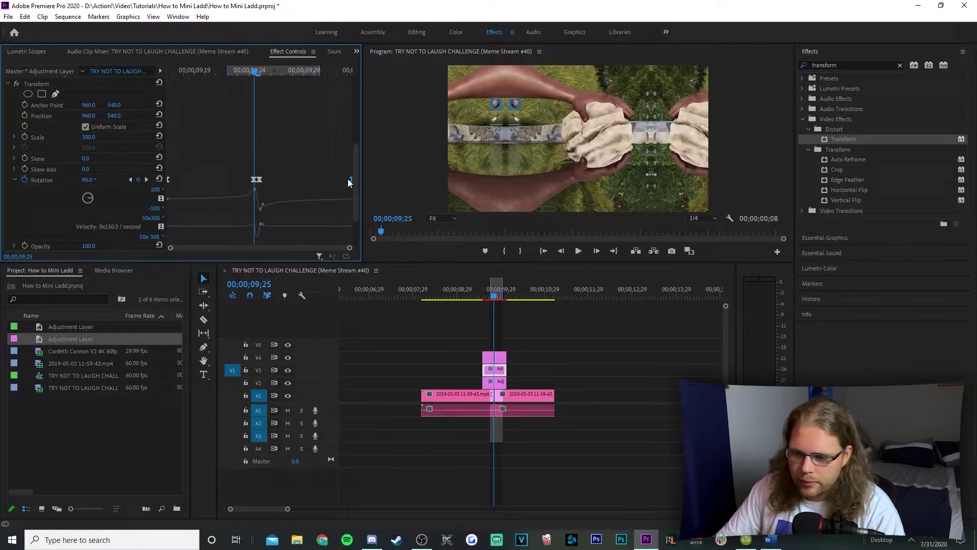
pyautogui.moveTo(347, 198); pyautogui.dragTo(274, 203)
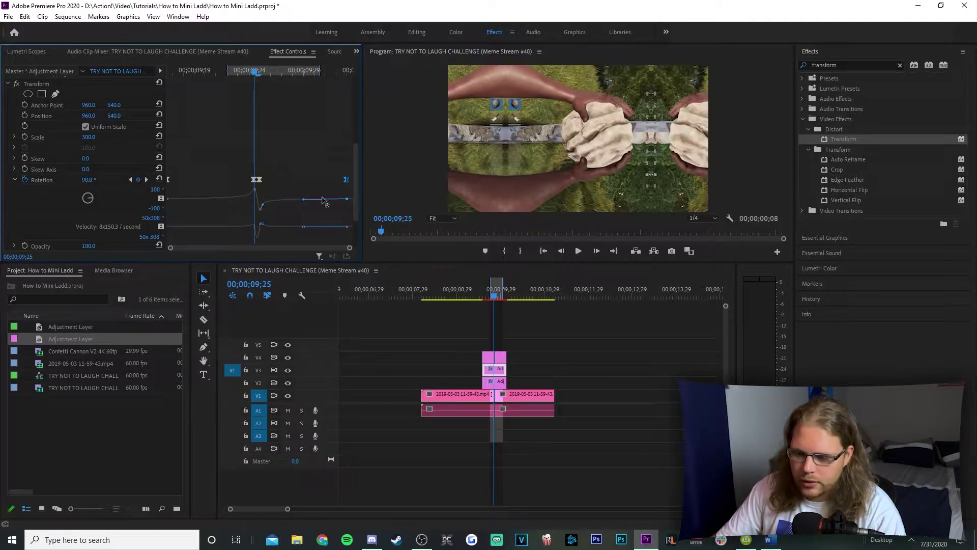
pyautogui.click(484, 295)
pyautogui.click(14, 180)
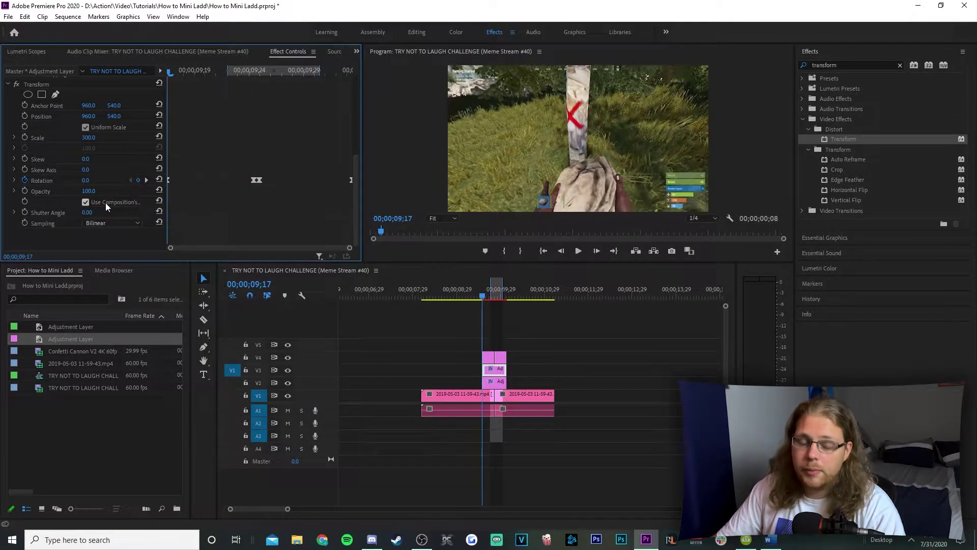
# Uncheck Use Composition's Shutter Angle and set the Transform Shutter Angle to 360
pyautogui.click(85, 202)
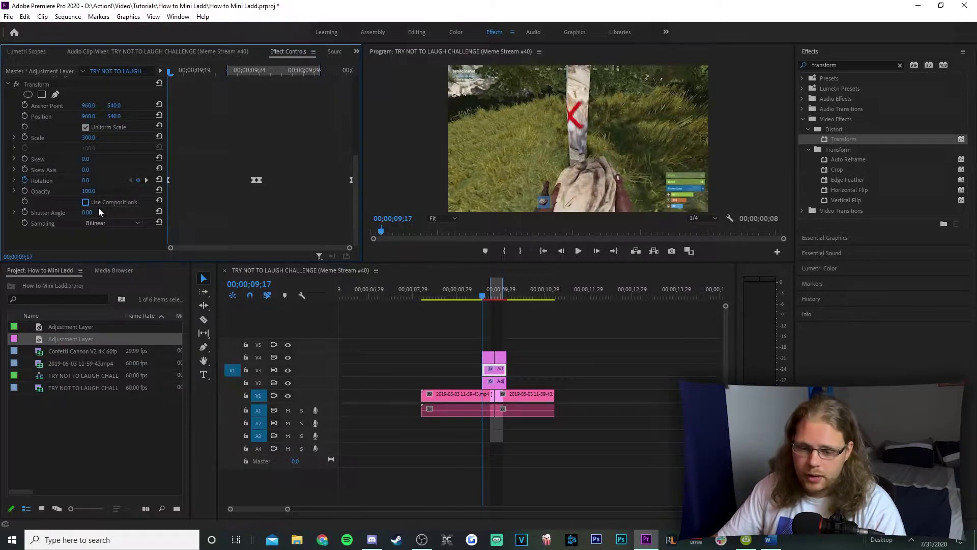
pyautogui.click(89, 212)
pyautogui.write('360')
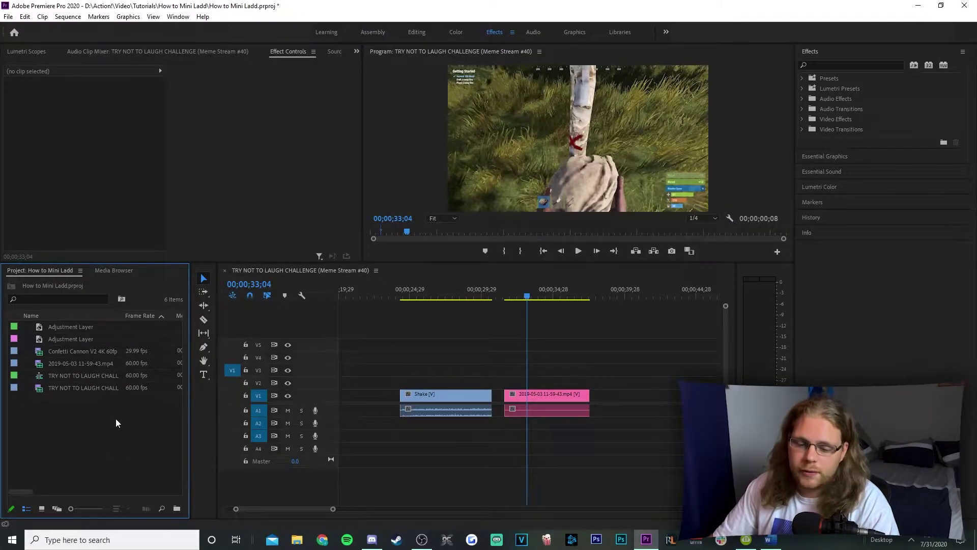
# Place an adjustment layer on V2 above the second gameplay clip and apply Transform to it
pyautogui.moveTo(66, 341); pyautogui.dragTo(591, 383)
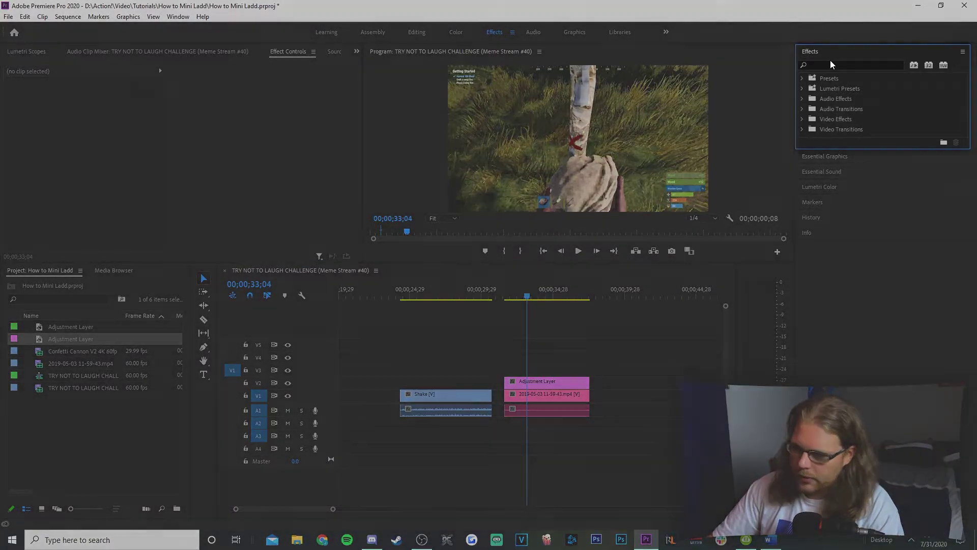
pyautogui.click(831, 65)
pyautogui.write('transform')
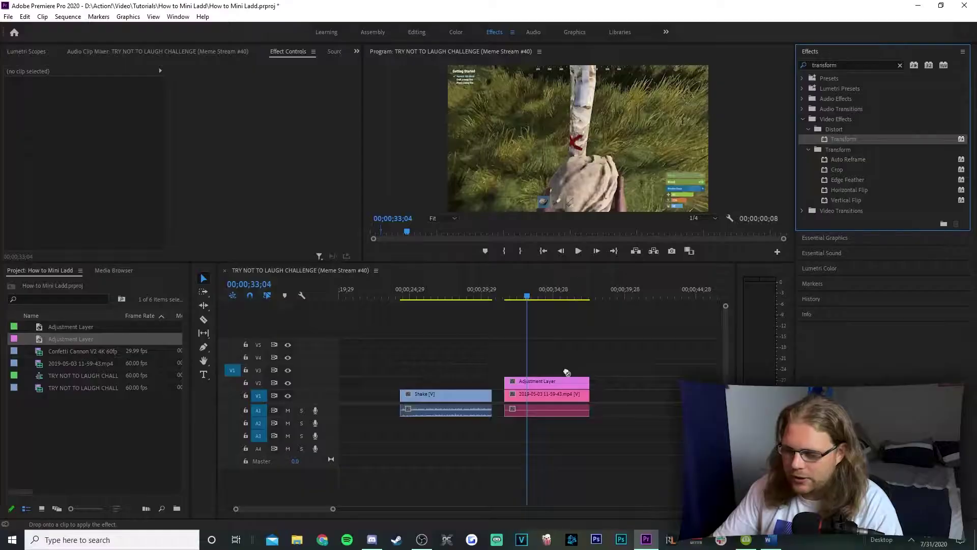
pyautogui.click(553, 385)
pyautogui.scroll(-5, 313, 204)
pyautogui.moveTo(216, 72); pyautogui.dragTo(176, 74)
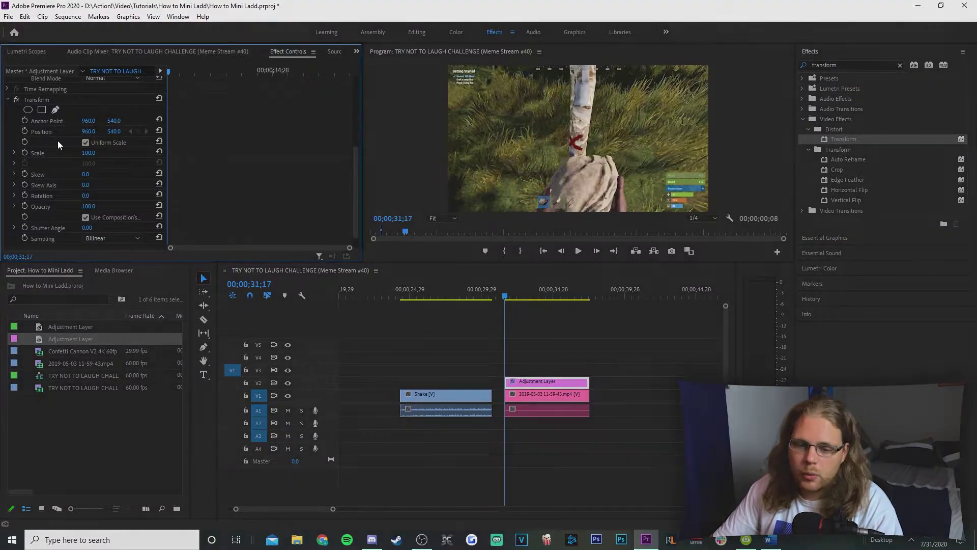
# At the adjustment layer's start, keyframe Position, Scale and Rotation, with Scale set to 110
pyautogui.click(24, 131)
pyautogui.click(24, 152)
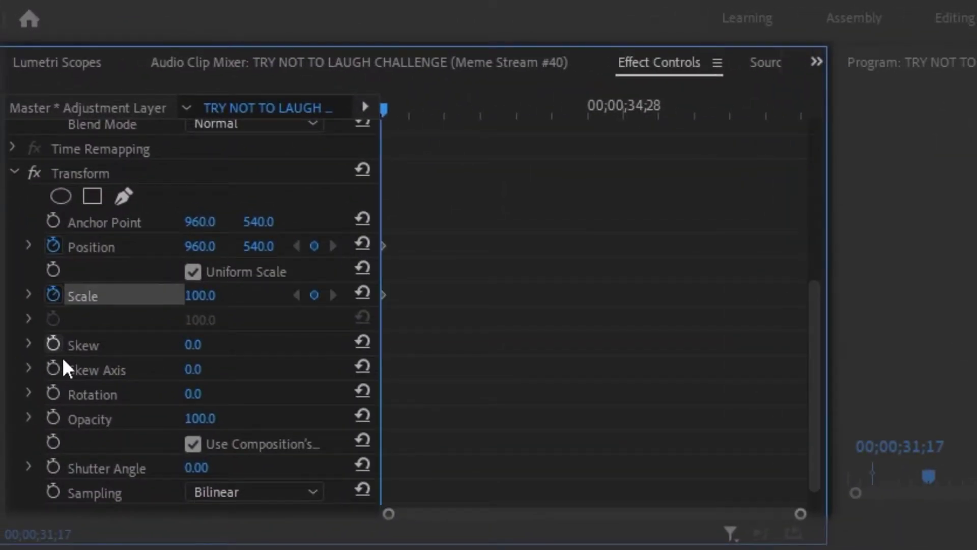
pyautogui.click(52, 393)
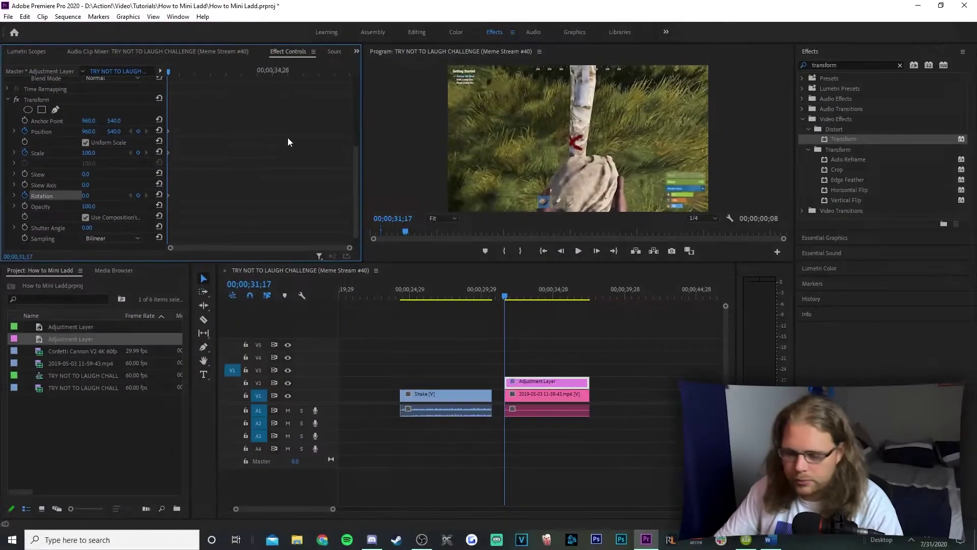
pyautogui.click(102, 155)
pyautogui.write('1')
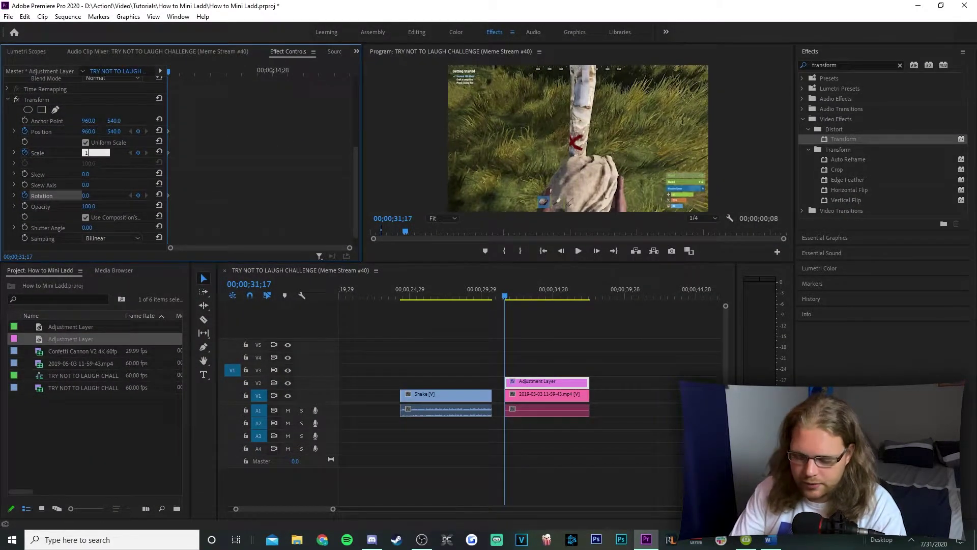
pyautogui.write('10')
pyautogui.press('Return')
# At the clip's end, keyframe Scale at 120, then return to the clip start
pyautogui.moveTo(176, 74); pyautogui.dragTo(365, 101)
pyautogui.click(90, 152)
pyautogui.write('120')
pyautogui.press('Return')
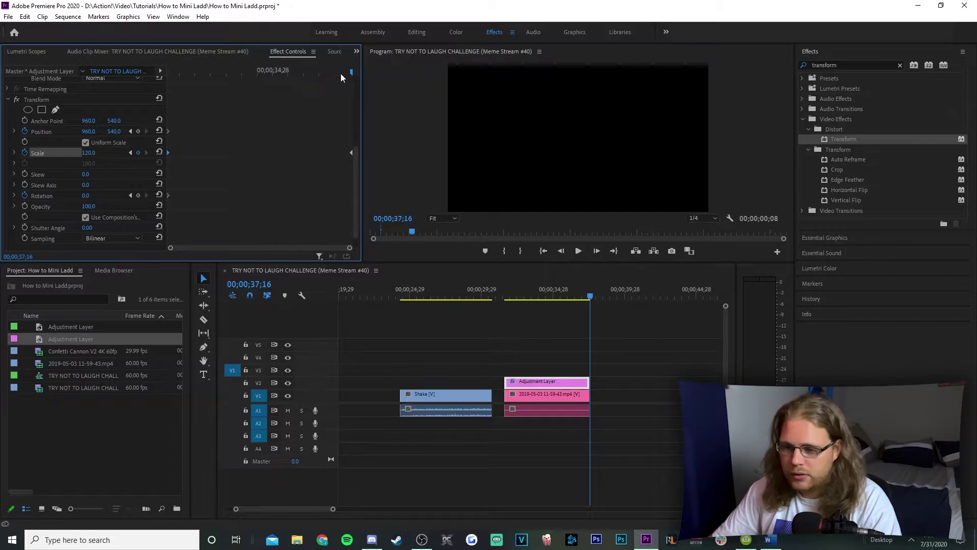
pyautogui.moveTo(353, 73); pyautogui.dragTo(185, 75)
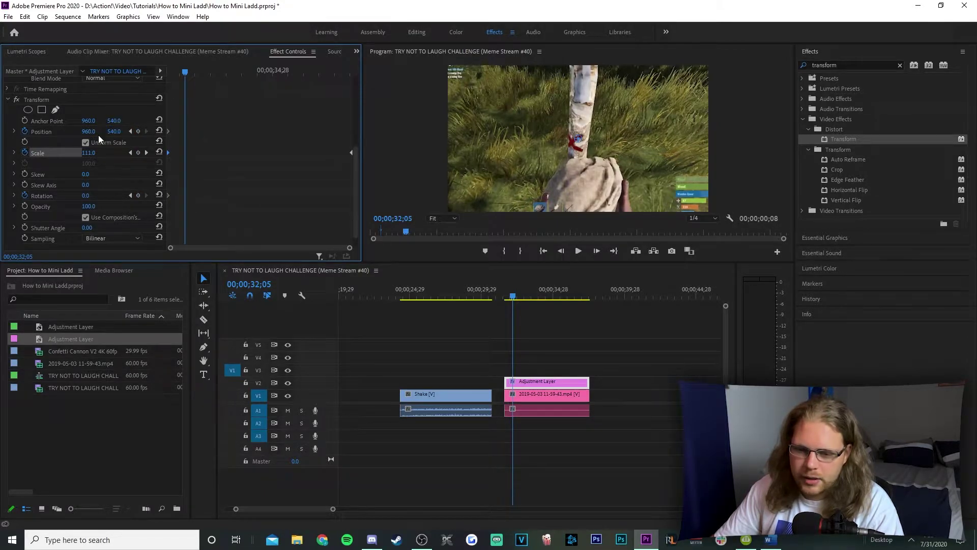
# Keyframe horizontal Position 965 and Rotation 1° on the adjustment layer
pyautogui.write('965')
pyautogui.press('Return')
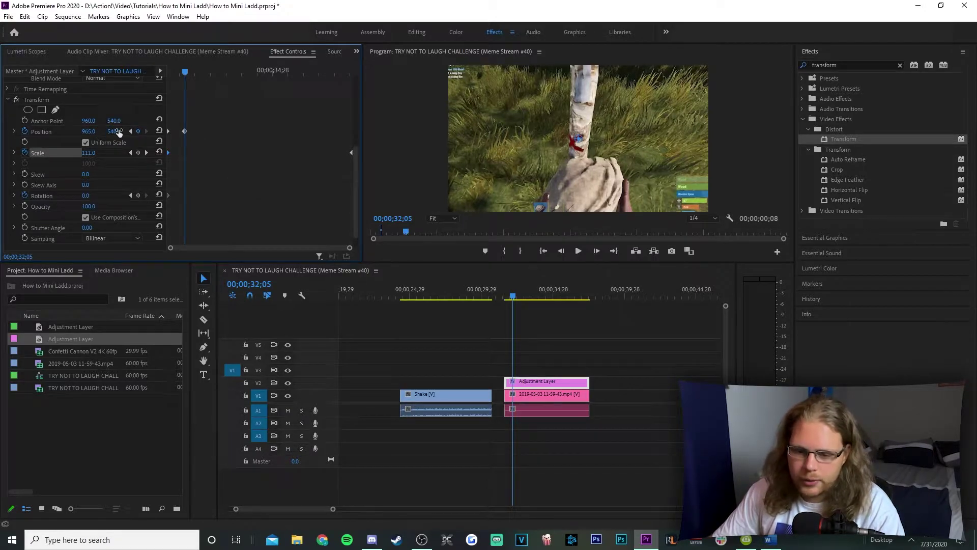
pyautogui.click(85, 196)
pyautogui.write('1')
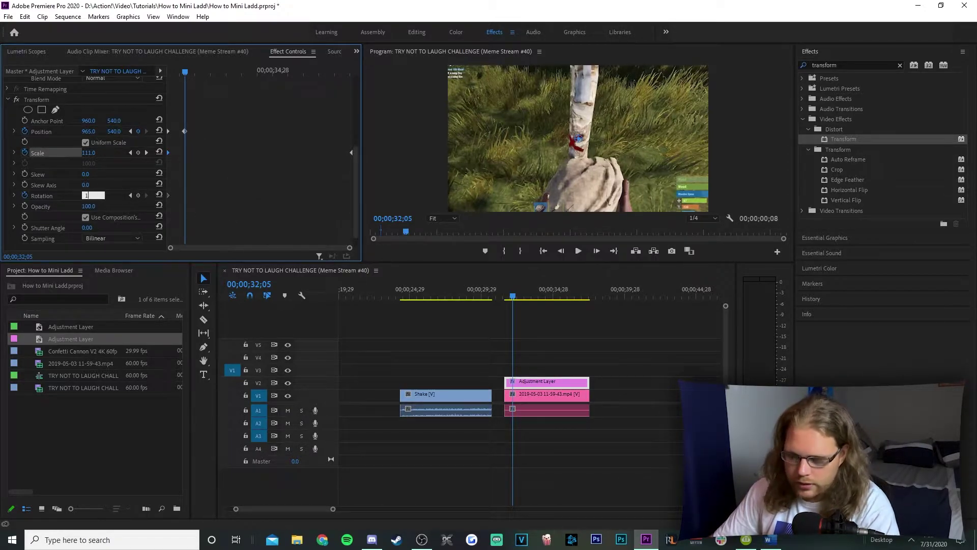
pyautogui.press('Return')
# A few frames later, keyframe horizontal Position 955 and Rotation -1°
pyautogui.moveTo(186, 73); pyautogui.dragTo(207, 72)
pyautogui.write('955')
pyautogui.press('Return')
pyautogui.click(88, 196)
pyautogui.write('-1')
pyautogui.press('Return')
# Further ahead, keyframe Position 965, 550 with Rotation back at 1°
pyautogui.moveTo(206, 73); pyautogui.dragTo(232, 77)
pyautogui.click(92, 131)
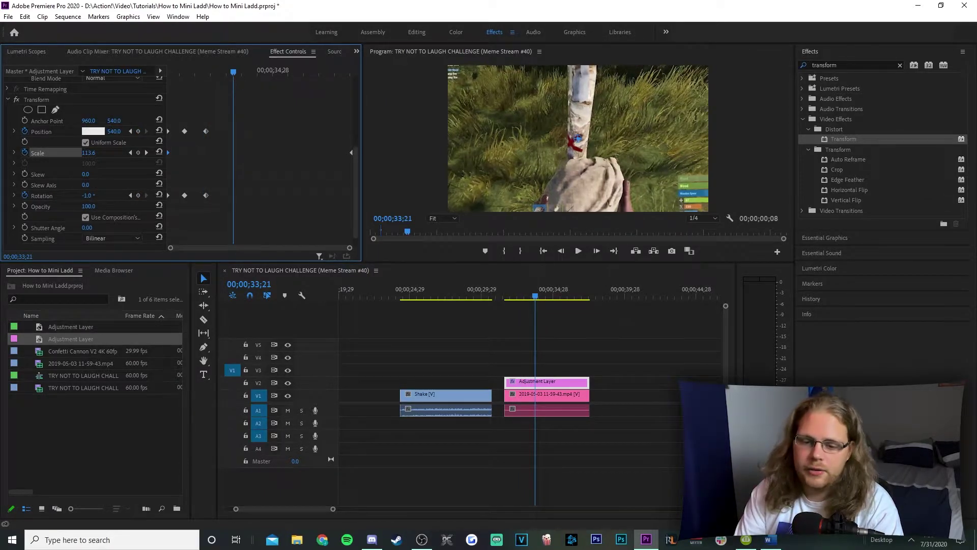
pyautogui.press('Return')
pyautogui.click(117, 131)
pyautogui.write('550')
pyautogui.press('Return')
pyautogui.click(88, 196)
pyautogui.write('1')
pyautogui.press('Return')
# At 00;00;34;11, keyframe Position 955, 530 and Rotation -1°
pyautogui.click(236, 72)
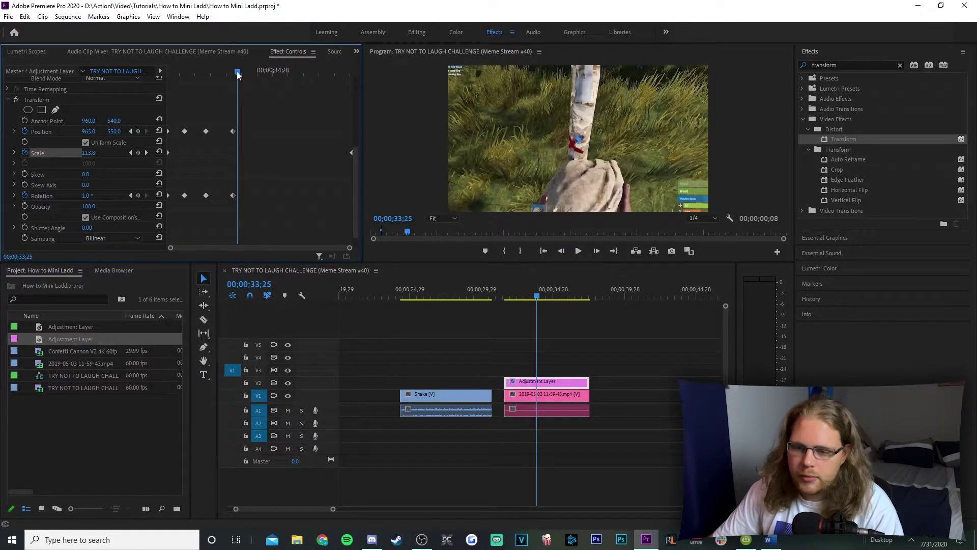
pyautogui.moveTo(237, 71); pyautogui.dragTo(255, 75)
pyautogui.click(93, 131)
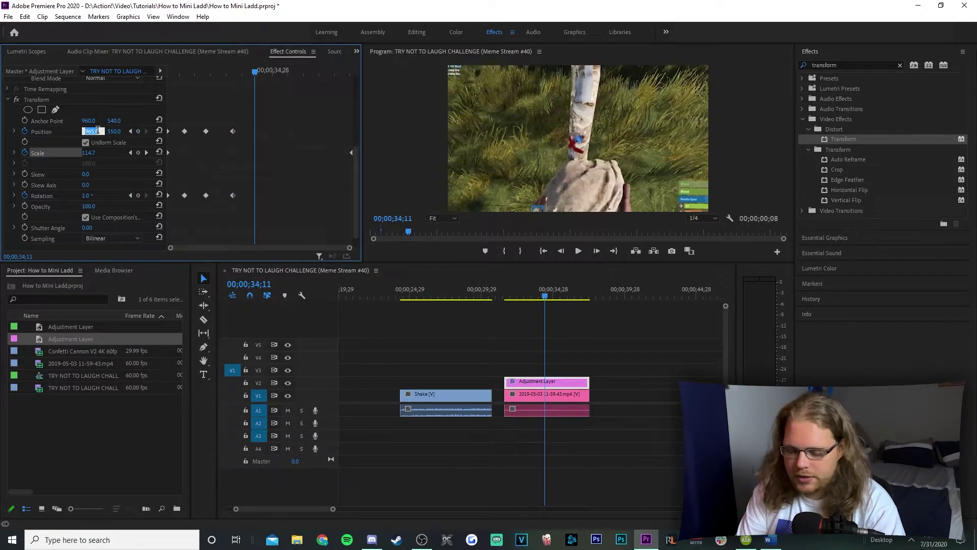
pyautogui.write('955')
pyautogui.press('Return')
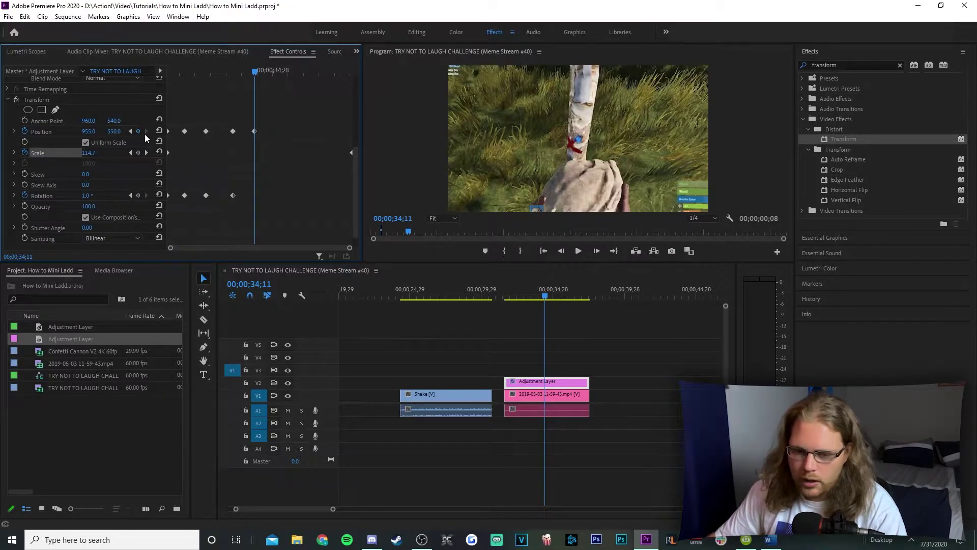
pyautogui.click(116, 132)
pyautogui.write('530')
pyautogui.press('Return')
pyautogui.click(93, 194)
pyautogui.write('-1')
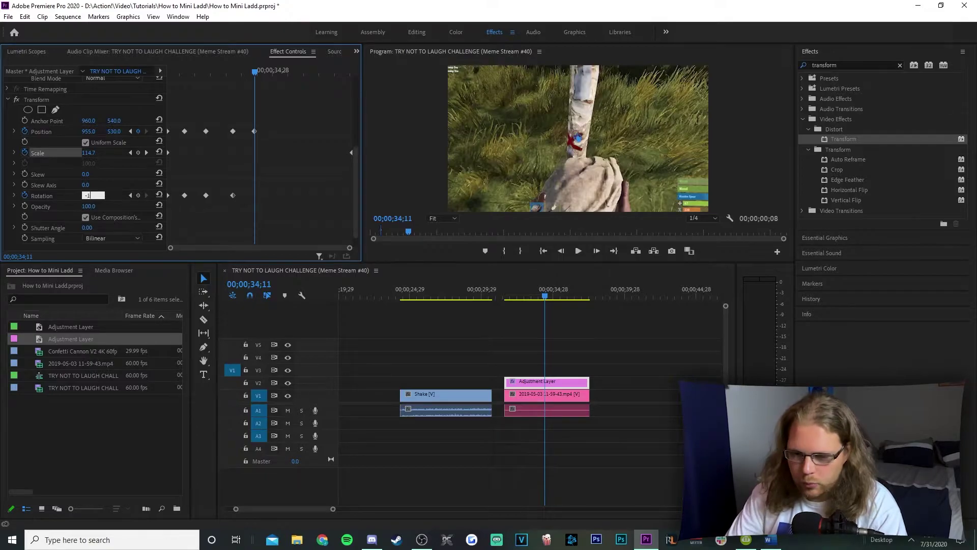
pyautogui.press('Return')
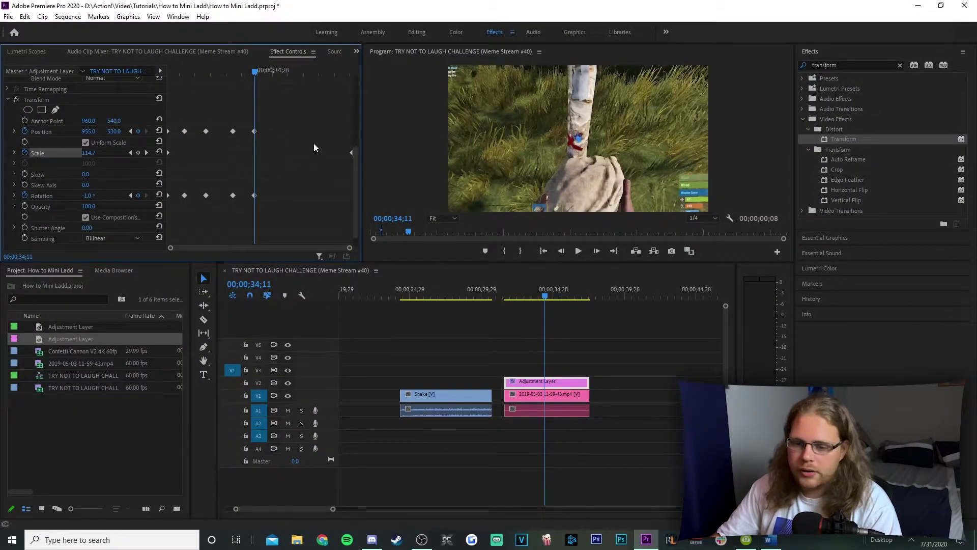
# Select every Position and Rotation keyframe and set their temporal interpolation to Continuous Bezier
pyautogui.moveTo(213, 117); pyautogui.dragTo(279, 195)
pyautogui.moveTo(264, 122); pyautogui.dragTo(318, 193)
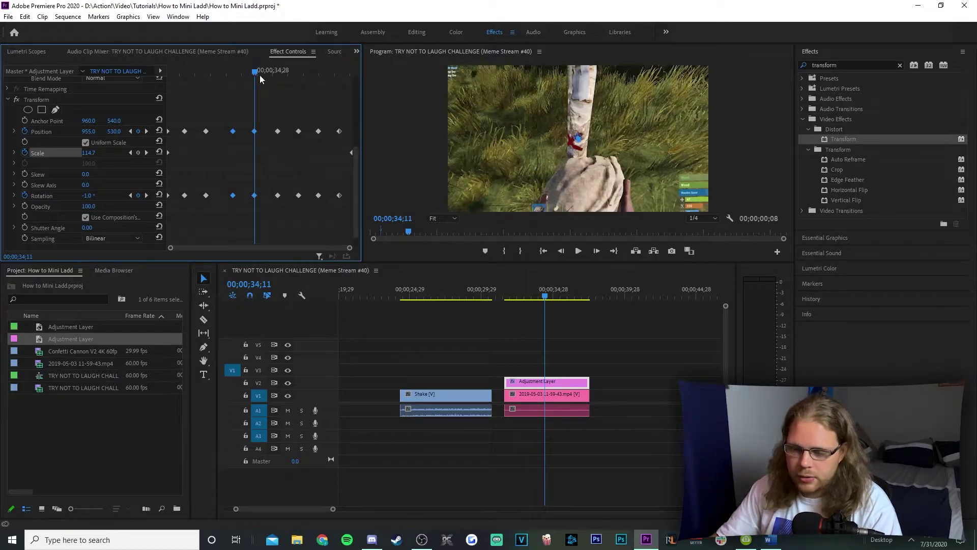
pyautogui.moveTo(346, 115); pyautogui.dragTo(183, 198)
pyautogui.rightClick(183, 199)
pyautogui.moveTo(233, 280)
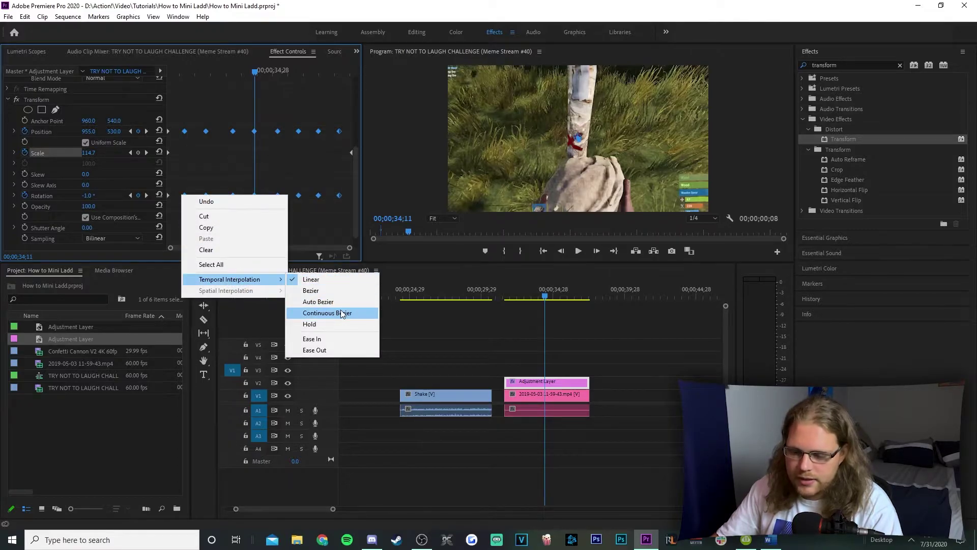
pyautogui.click(370, 314)
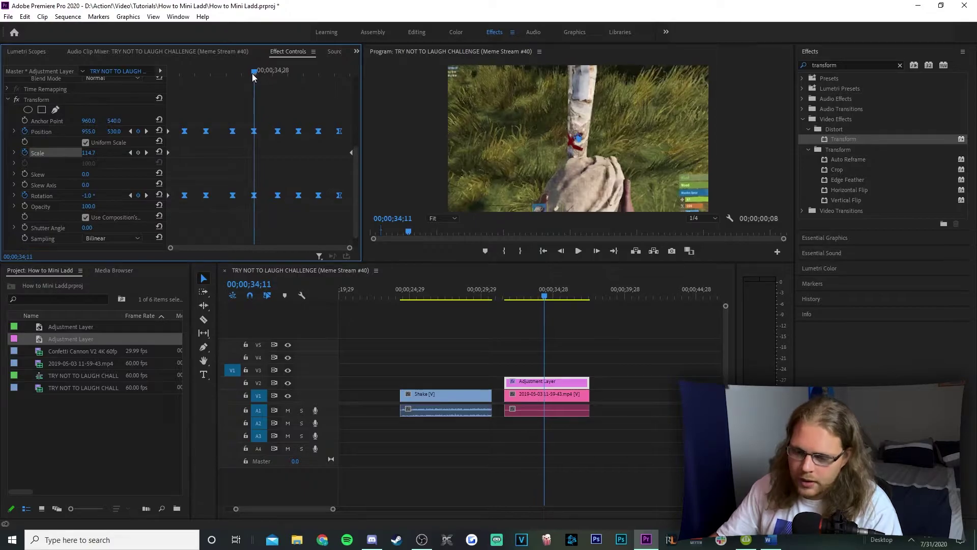
# Play the shake back from the clip's start to preview the smoothed wobble
pyautogui.moveTo(255, 72); pyautogui.dragTo(161, 85)
pyautogui.press('space')
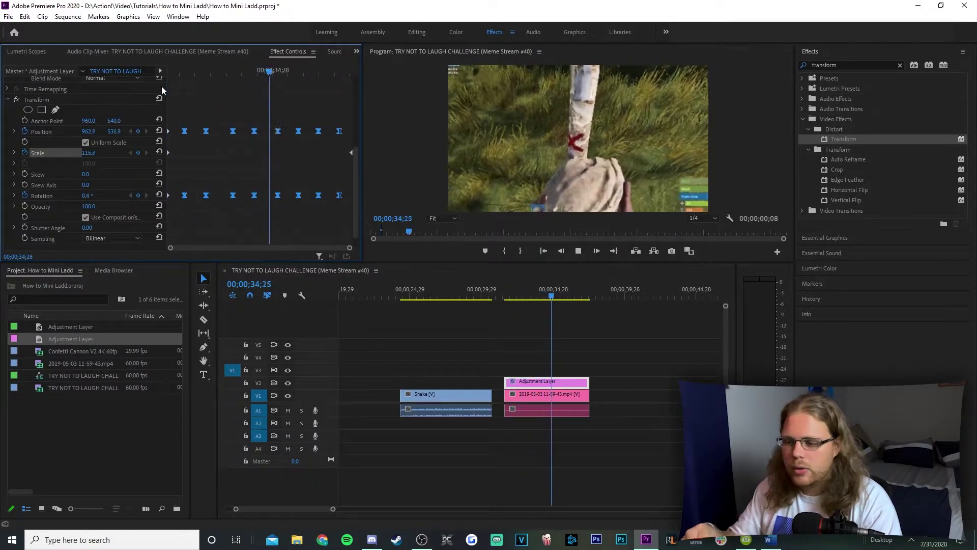
pyautogui.press('space')
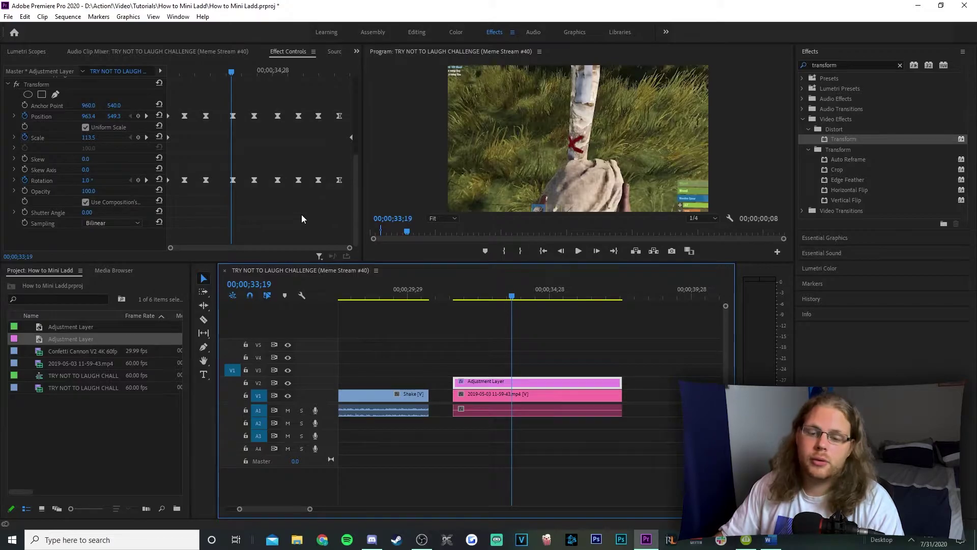
# Turn off Use Composition's Shutter Angle in the Transform effect and enter a custom shutter angle
pyautogui.click(108, 204)
pyautogui.click(87, 212)
pyautogui.write('1')
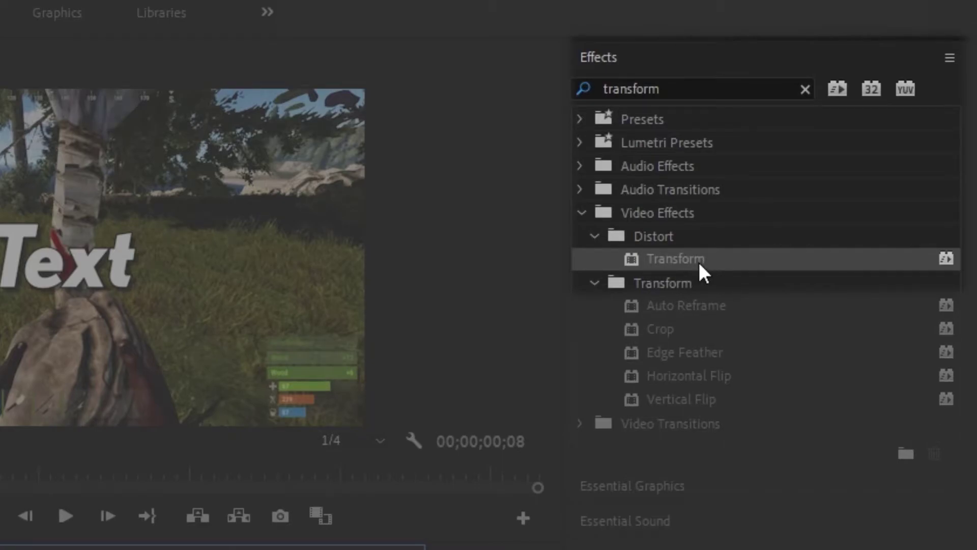
# Apply Transform to the Text title and keyframe its Rotation at 3°, then -3°
pyautogui.moveTo(698, 259); pyautogui.dragTo(575, 382)
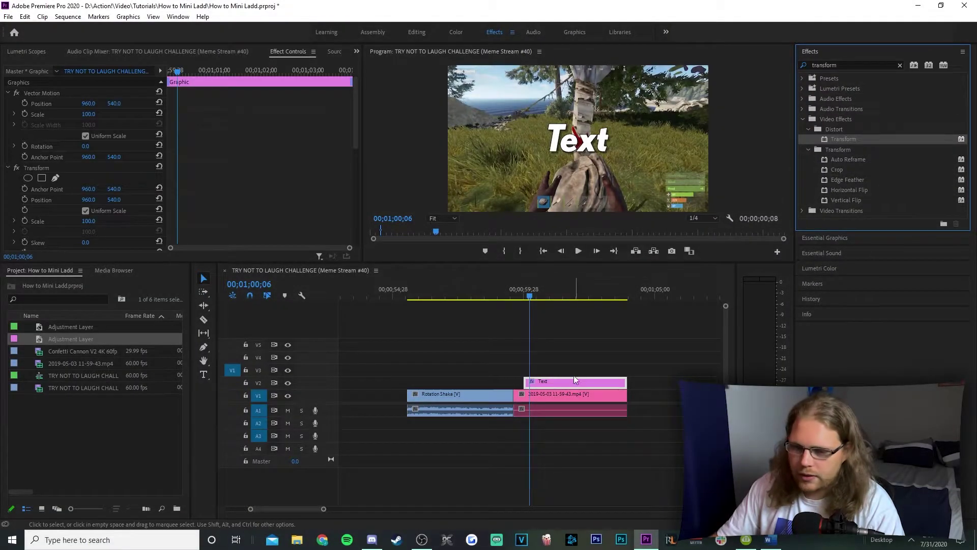
pyautogui.scroll(-4, 304, 151)
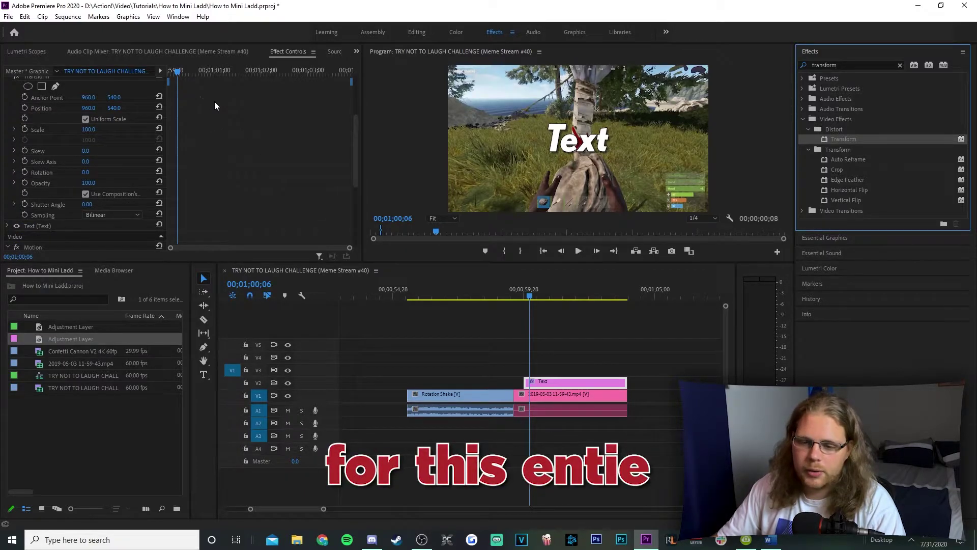
pyautogui.moveTo(180, 73); pyautogui.dragTo(169, 75)
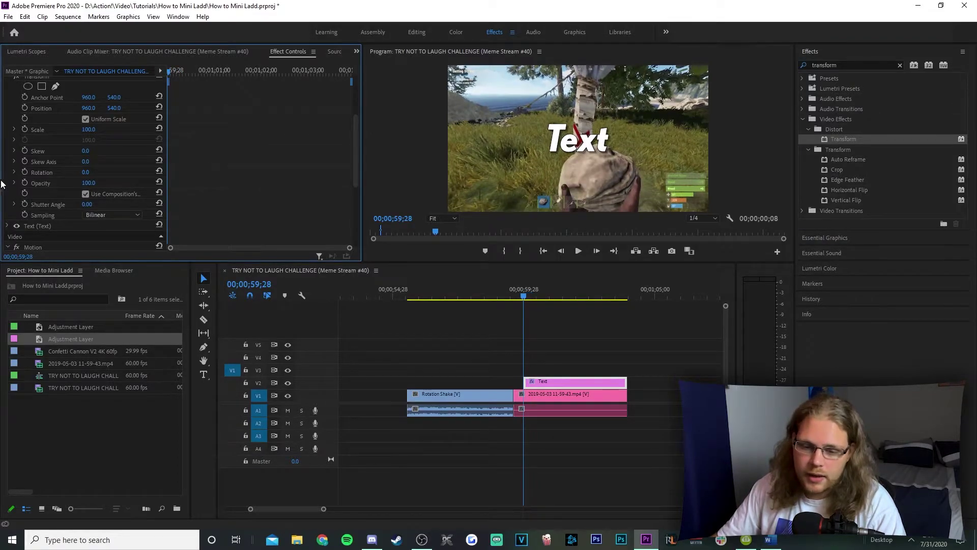
pyautogui.click(25, 172)
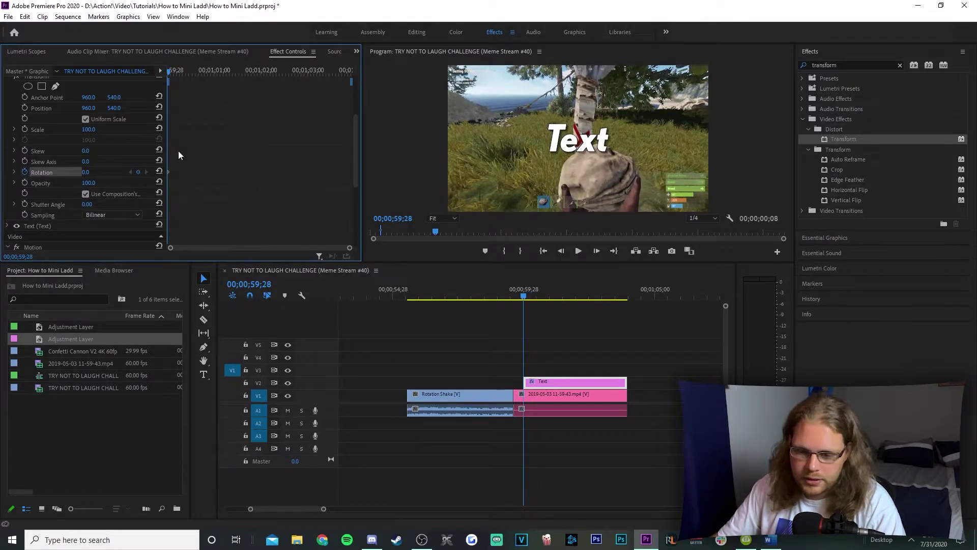
pyautogui.click(91, 172)
pyautogui.write('3')
pyautogui.press('Return')
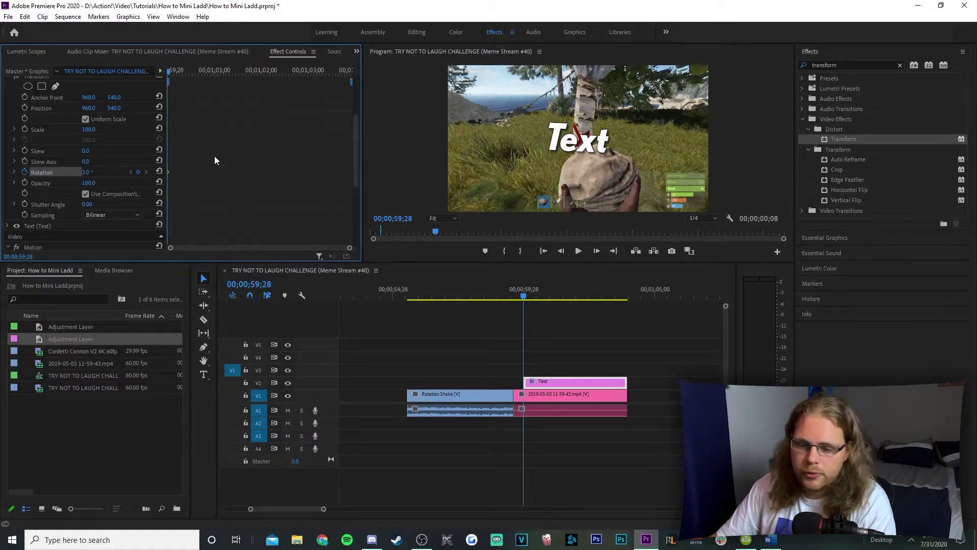
pyautogui.click(92, 172)
pyautogui.write('-3')
pyautogui.press('Return')
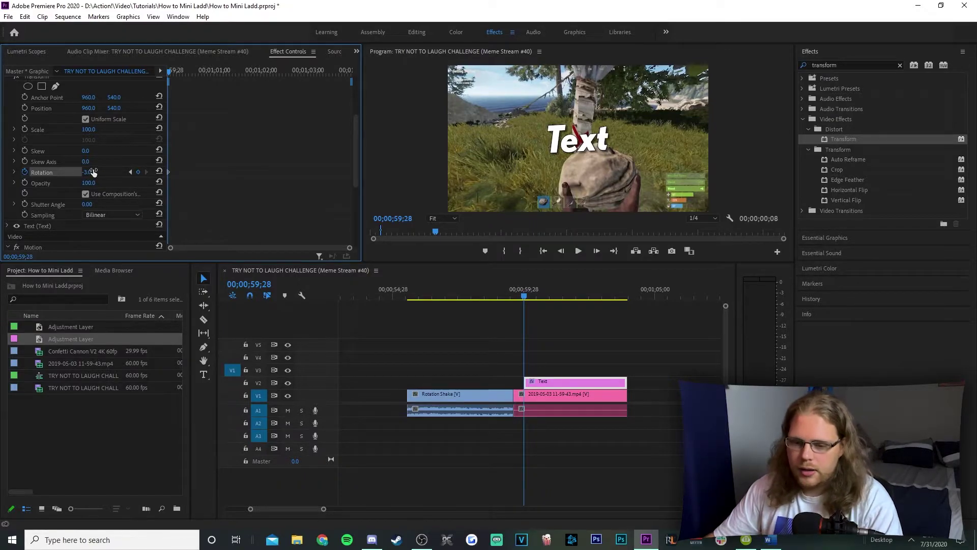
# Copy the rotation keyframe and paste it on each following frame through 01;00;05
pyautogui.moveTo(172, 250); pyautogui.dragTo(255, 248)
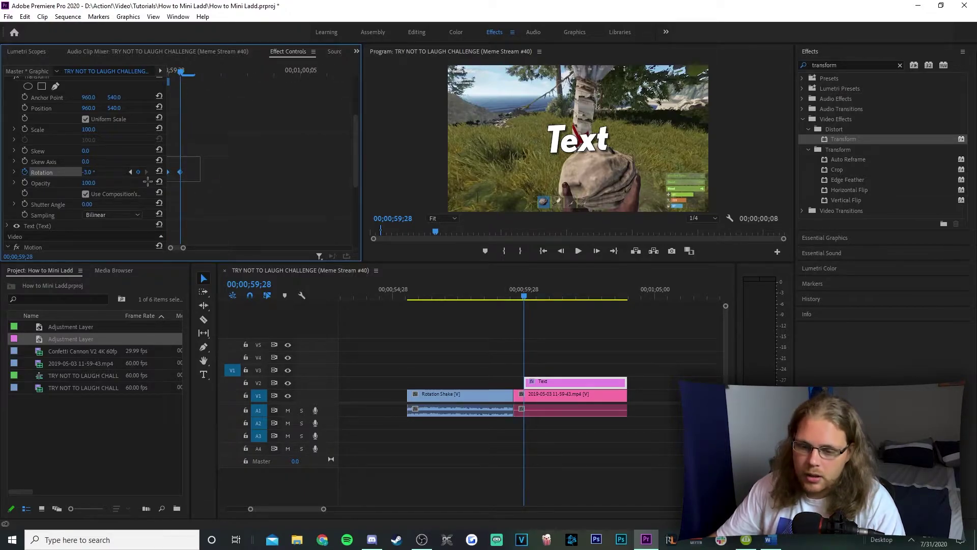
pyautogui.rightClick(180, 173)
pyautogui.click(207, 205)
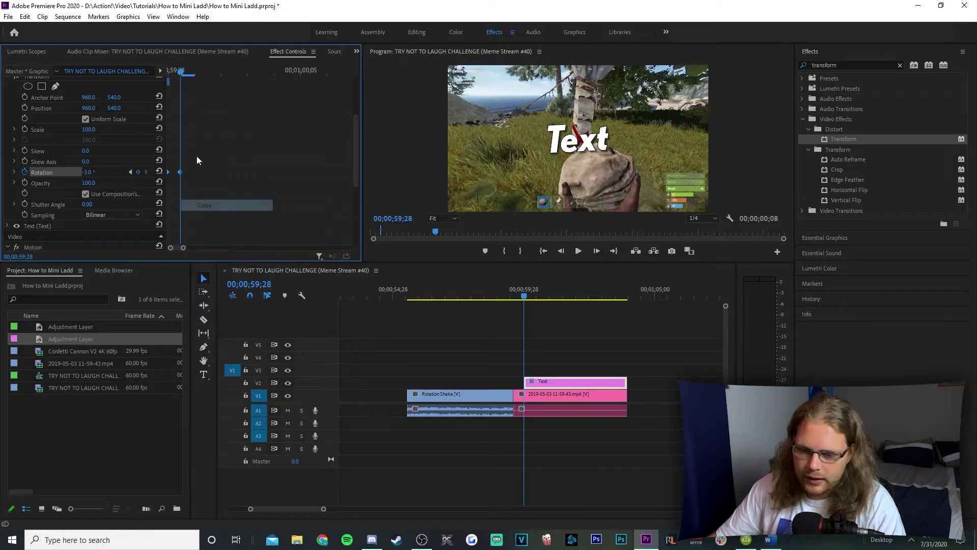
pyautogui.press('Right')
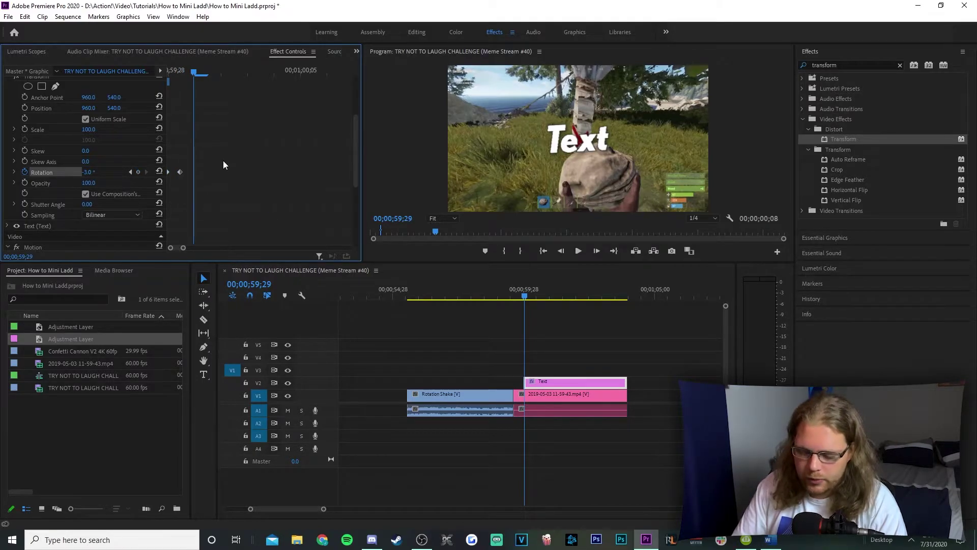
pyautogui.hotkey('ctrl', 'v')
pyautogui.press('Right')
pyautogui.press('Right')
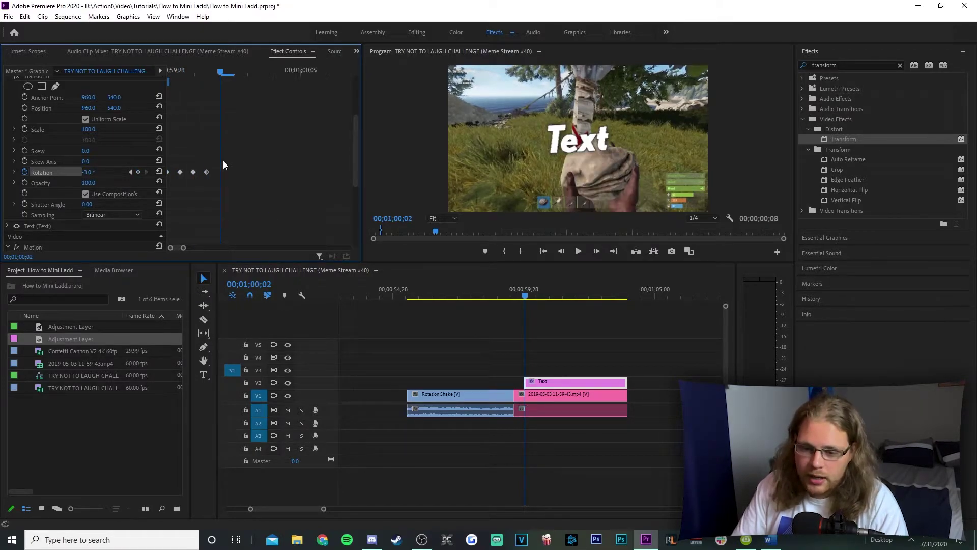
pyautogui.hotkey('ctrl', 'v')
pyautogui.press('Right')
pyautogui.hotkey('ctrl', 'v')
pyautogui.press('Right')
pyautogui.hotkey('ctrl', 'v')
pyautogui.press('Right')
pyautogui.hotkey('ctrl', 'v')
pyautogui.press('Right')
pyautogui.hotkey('ctrl', 'v')
pyautogui.press('Right')
pyautogui.hotkey('ctrl', 'v')
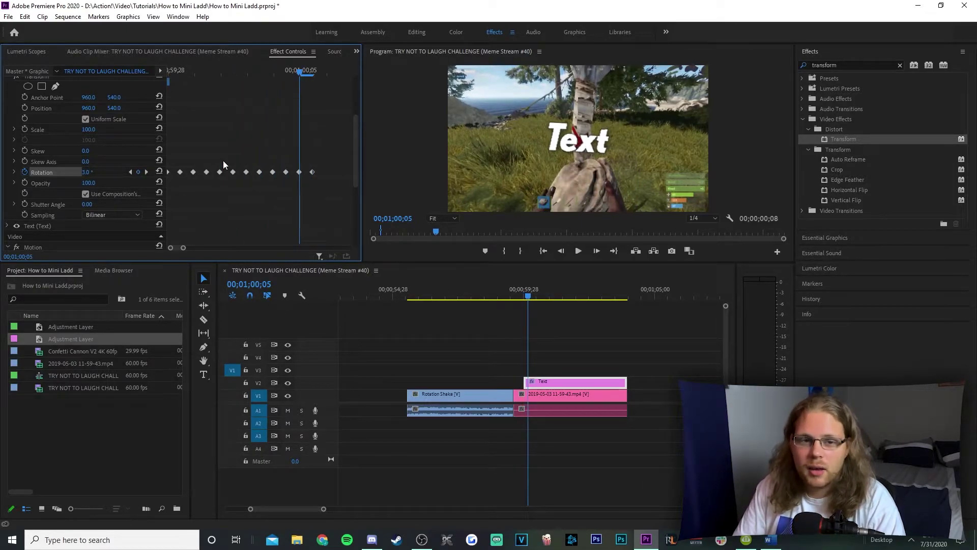
pyautogui.press('Right')
# Turn off the sequence shutter angle for the title's Transform and edit its shutter angle value
pyautogui.scroll(-1, 223, 160)
pyautogui.scroll(-3, 170, 137)
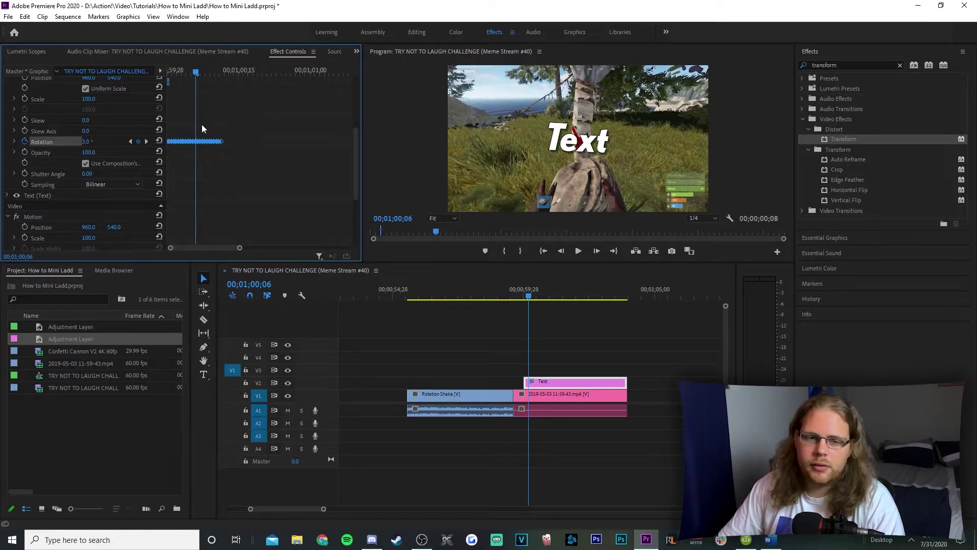
pyautogui.scroll(1, 245, 178)
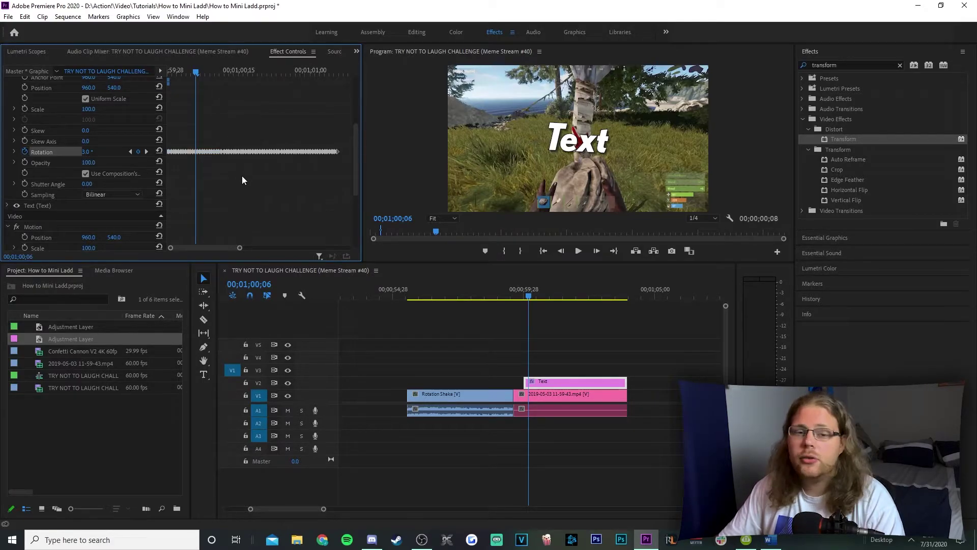
pyautogui.click(109, 175)
pyautogui.click(96, 183)
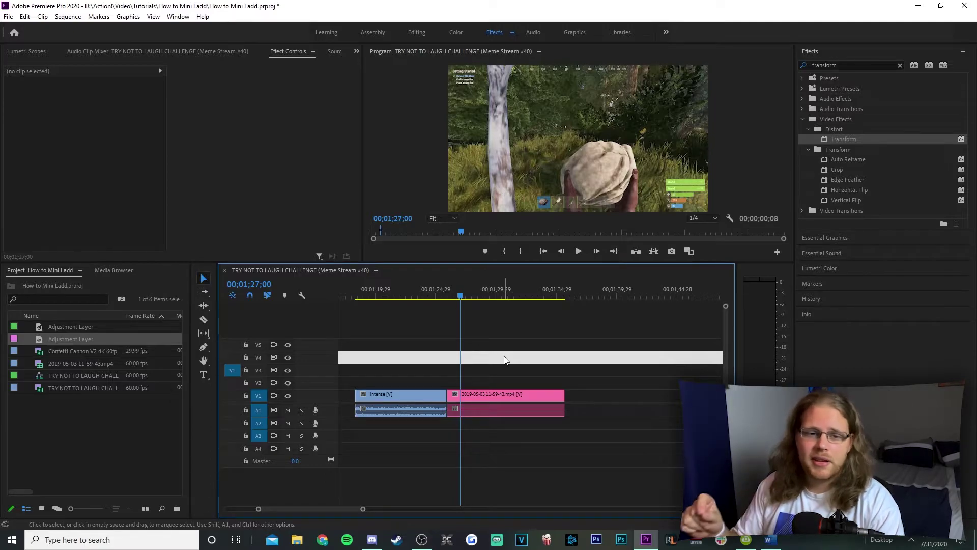
# Bring the timeline to the Intense clip near 01;28;06, where its adjustment layer sits on V2
pyautogui.moveTo(506, 360); pyautogui.dragTo(510, 335)
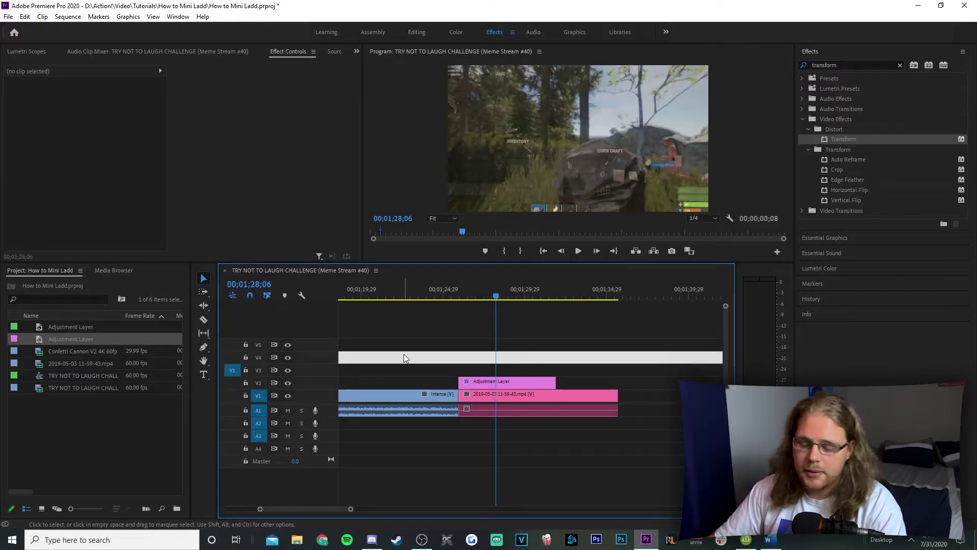
pyautogui.moveTo(445, 348); pyautogui.dragTo(206, 417)
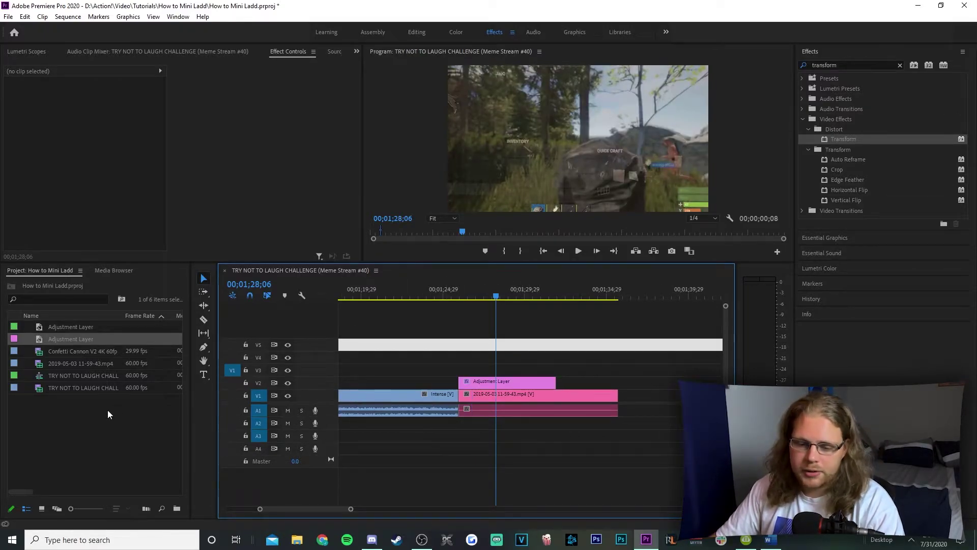
# Create a 60 fps pure black (000000) colour matte named 'Black Matte' and place it on V3
pyautogui.rightClick(90, 416)
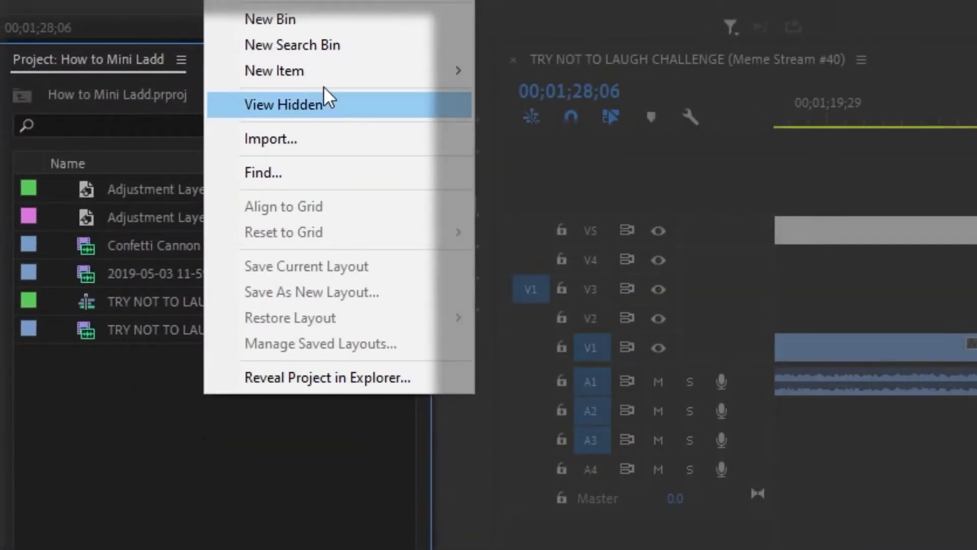
pyautogui.moveTo(325, 81)
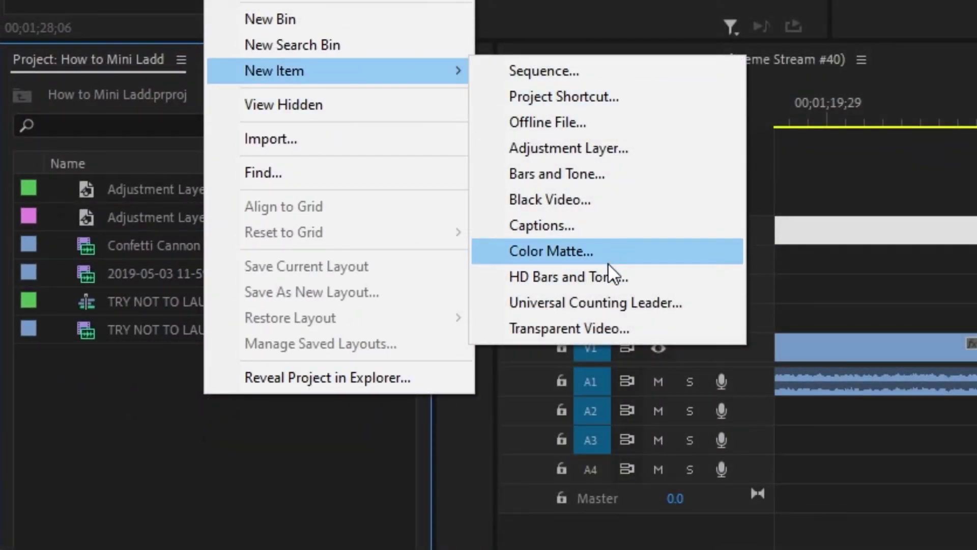
pyautogui.click(609, 263)
pyautogui.click(513, 262)
pyautogui.click(509, 383)
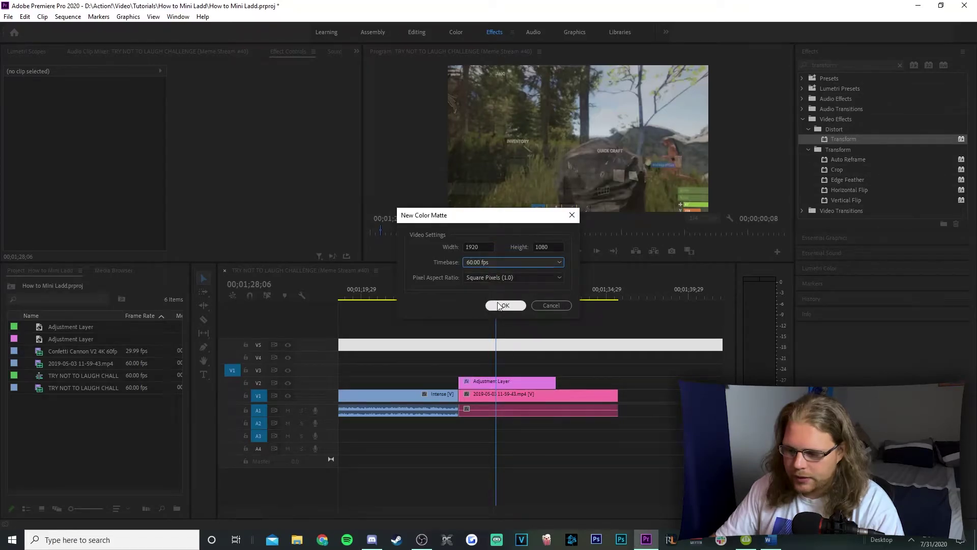
pyautogui.click(503, 305)
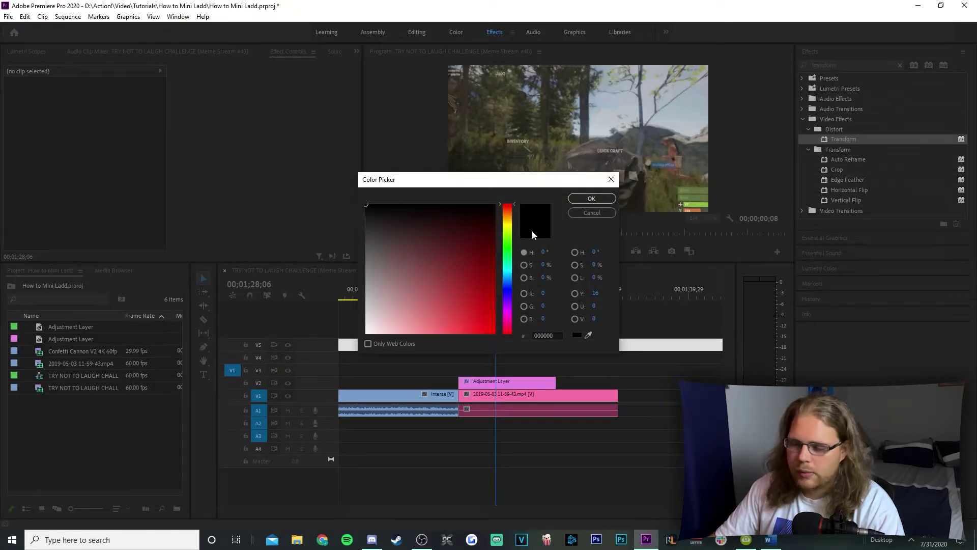
pyautogui.click(583, 201)
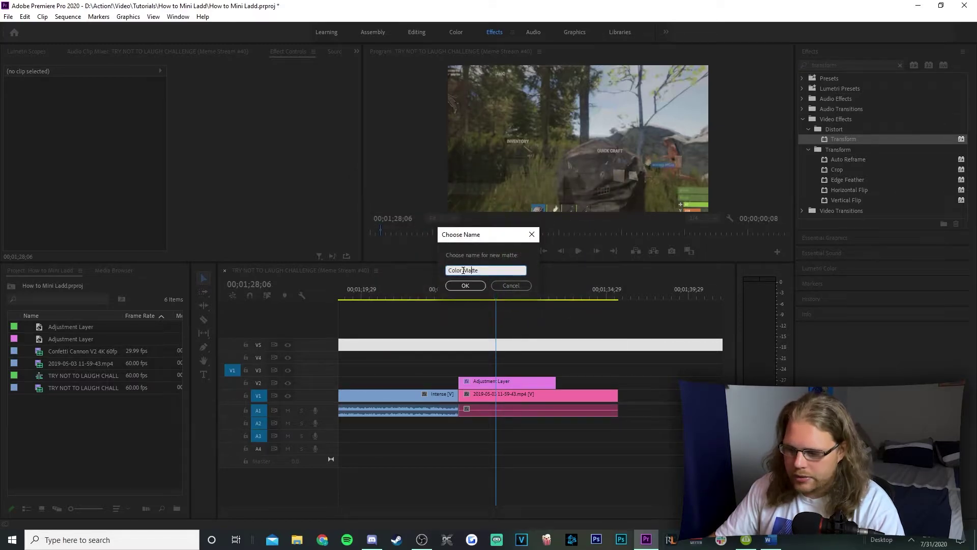
pyautogui.write('Blac')
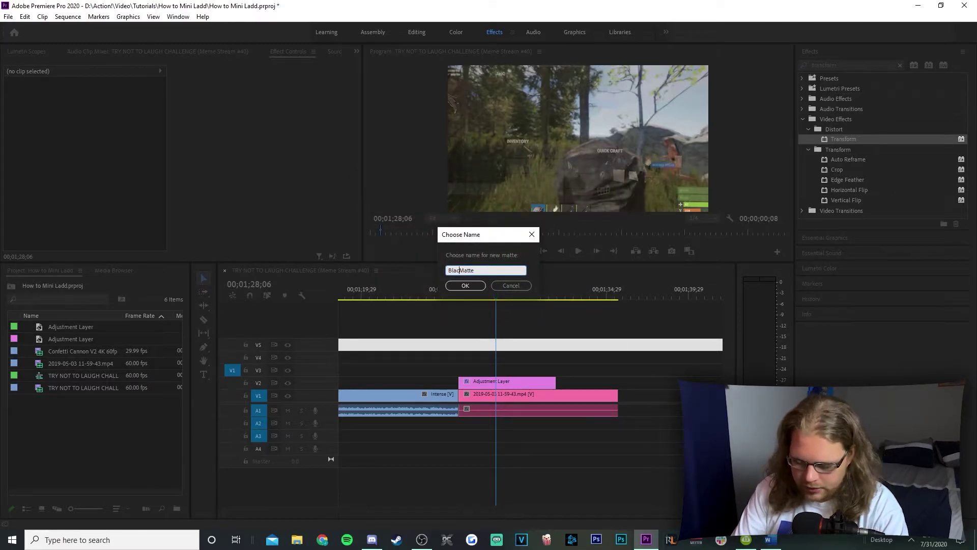
pyautogui.write('k')
pyautogui.press('Return')
pyautogui.moveTo(47, 351); pyautogui.dragTo(577, 371)
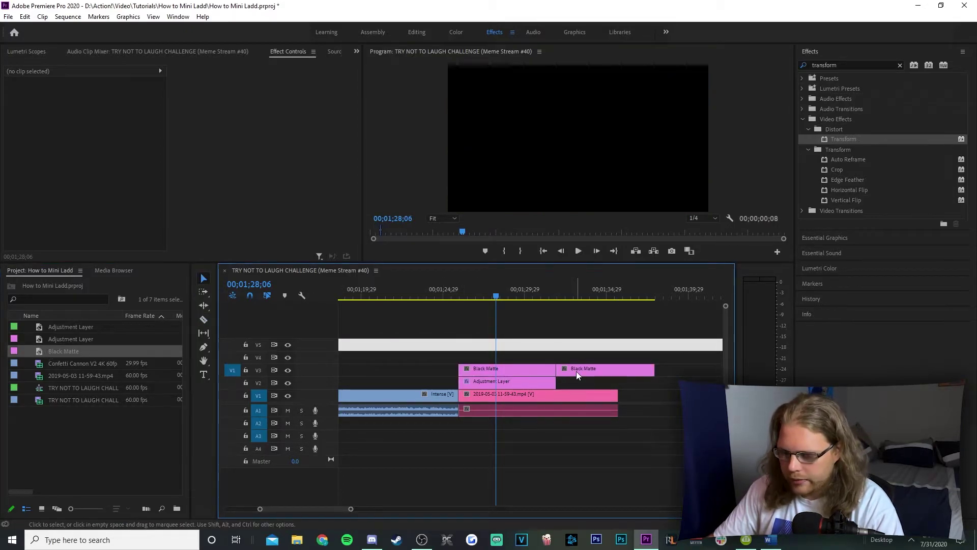
# Delete the extra Black Matte clip and lower the remaining matte into a bottom black bar
pyautogui.rightClick(577, 375)
pyautogui.click(585, 100)
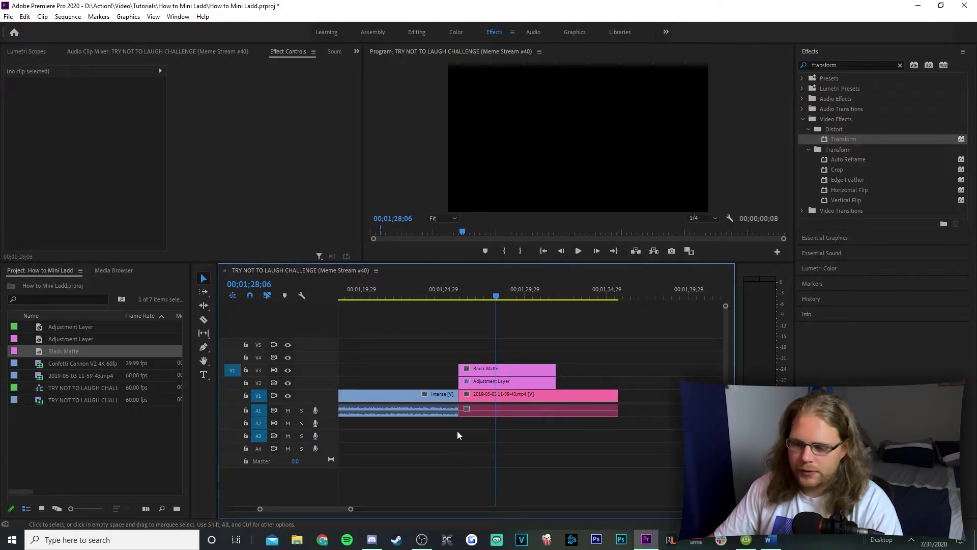
pyautogui.click(533, 370)
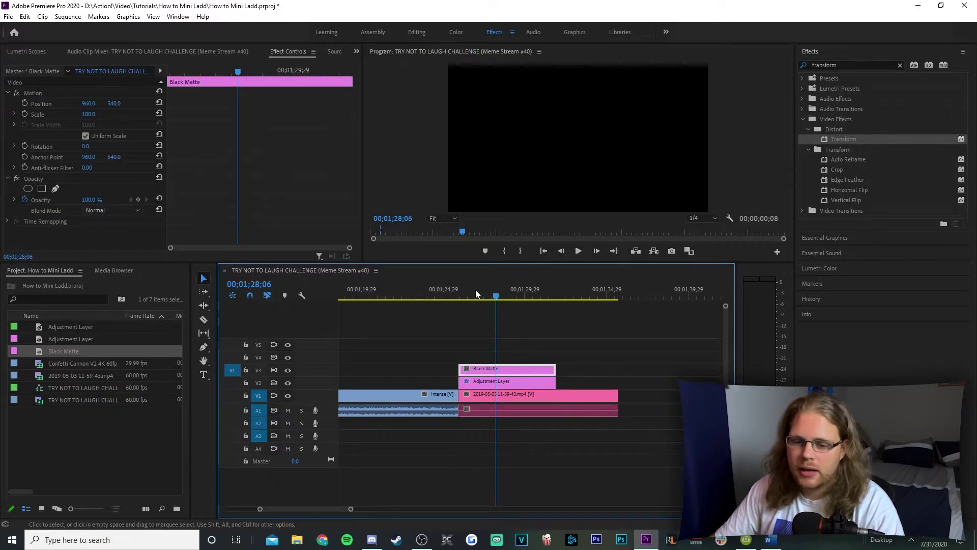
pyautogui.click(118, 103)
pyautogui.moveTo(117, 103); pyautogui.dragTo(158, 103)
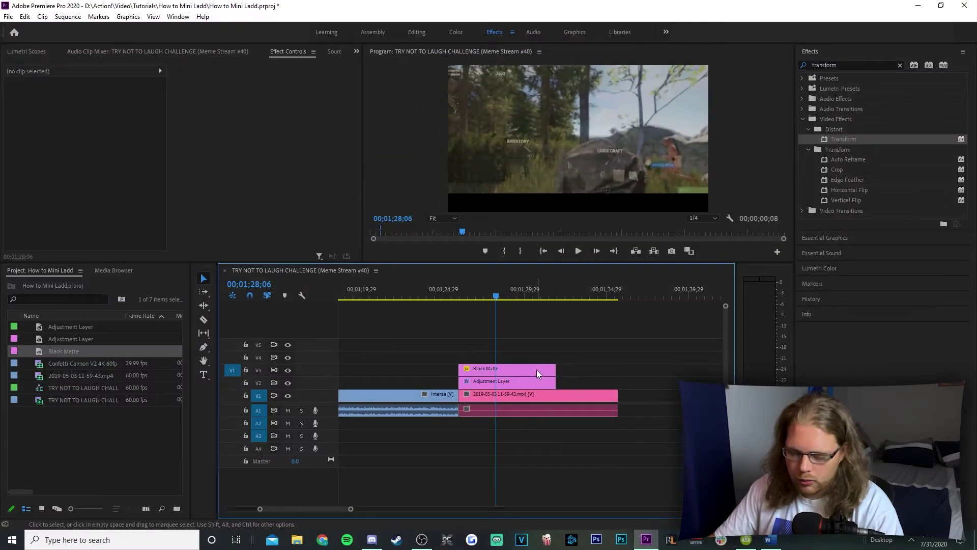
# Duplicate the matte onto V4 and raise it to Position Y -379 as the top bar
pyautogui.click(536, 371)
pyautogui.moveTo(536, 369)
pyautogui.mouseDown()
pyautogui.moveTo(539, 355)
pyautogui.moveTo(530, 359)
pyautogui.mouseUp()
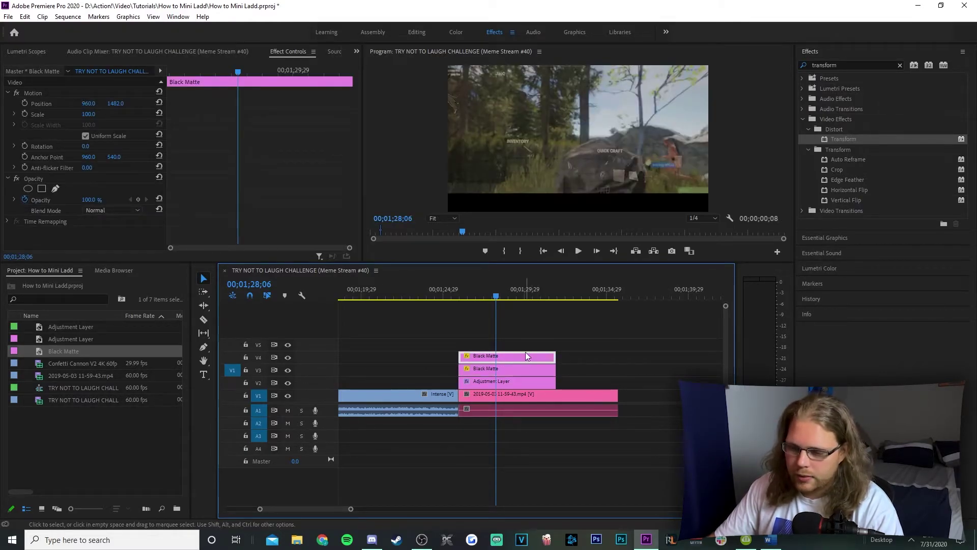
pyautogui.moveTo(115, 103); pyautogui.dragTo(29, 103)
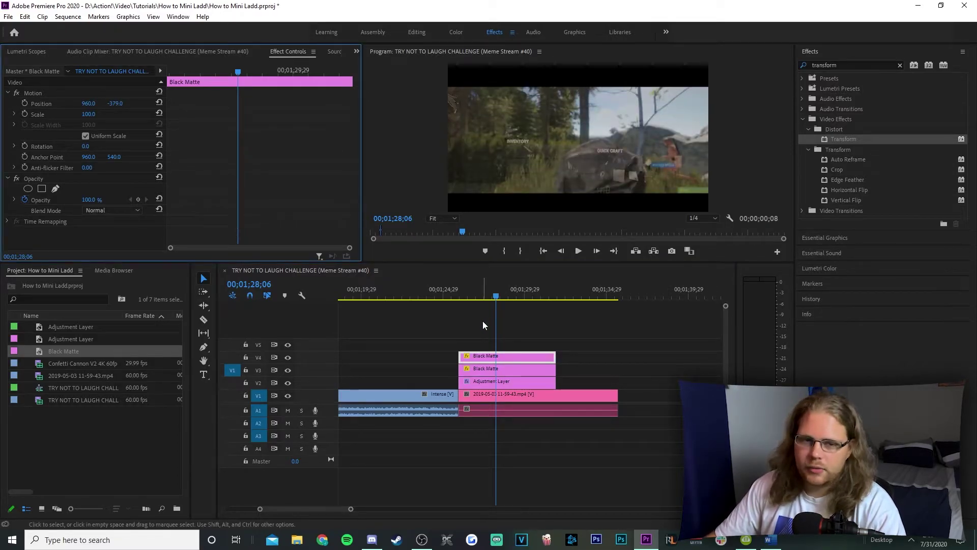
pyautogui.click(499, 347)
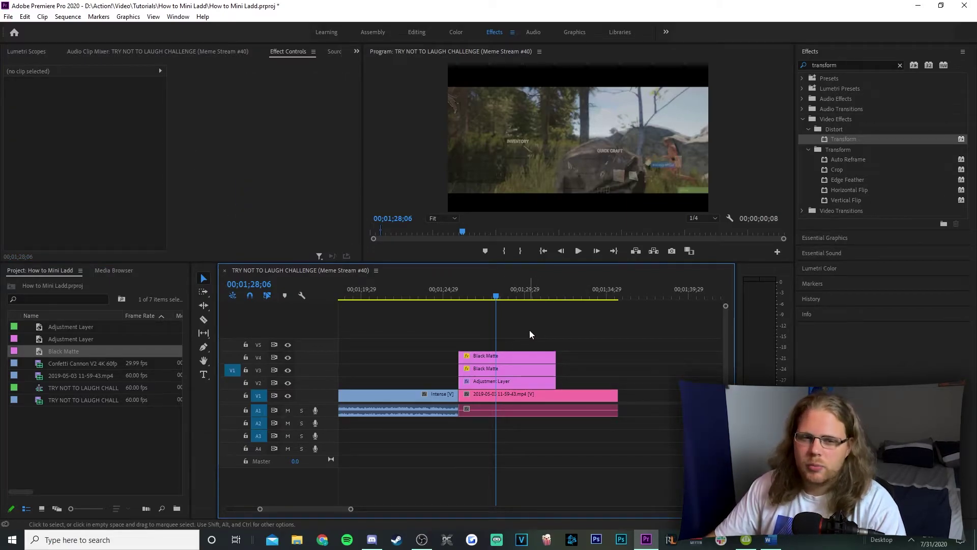
# Grade the Adjustment Layer in Lumetri Color by raising the exposure, then preview a later frame
pyautogui.click(511, 380)
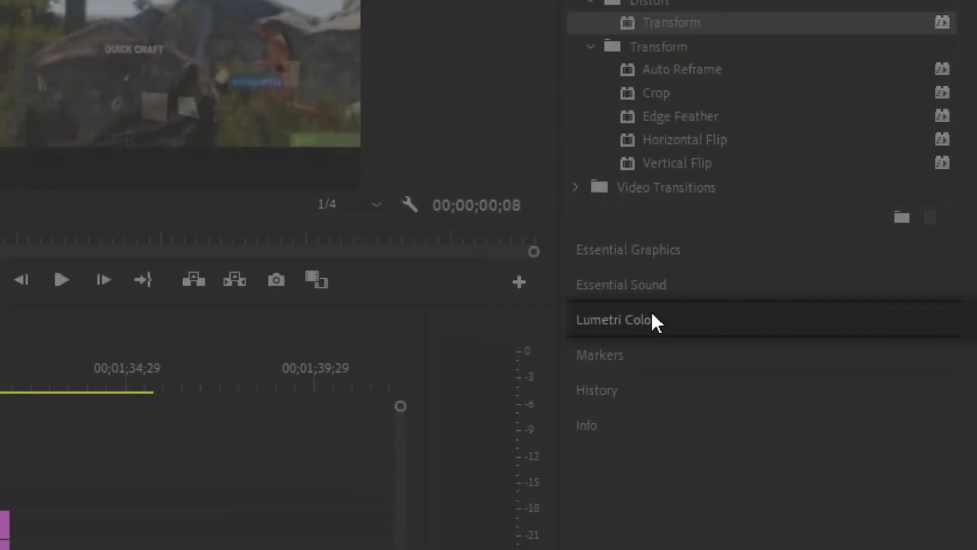
pyautogui.click(649, 320)
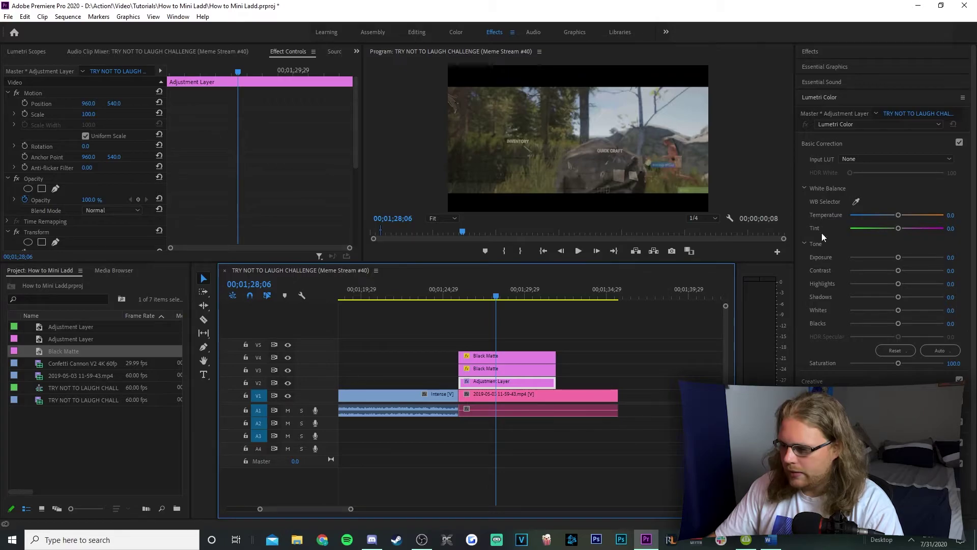
pyautogui.moveTo(897, 259); pyautogui.dragTo(902, 284)
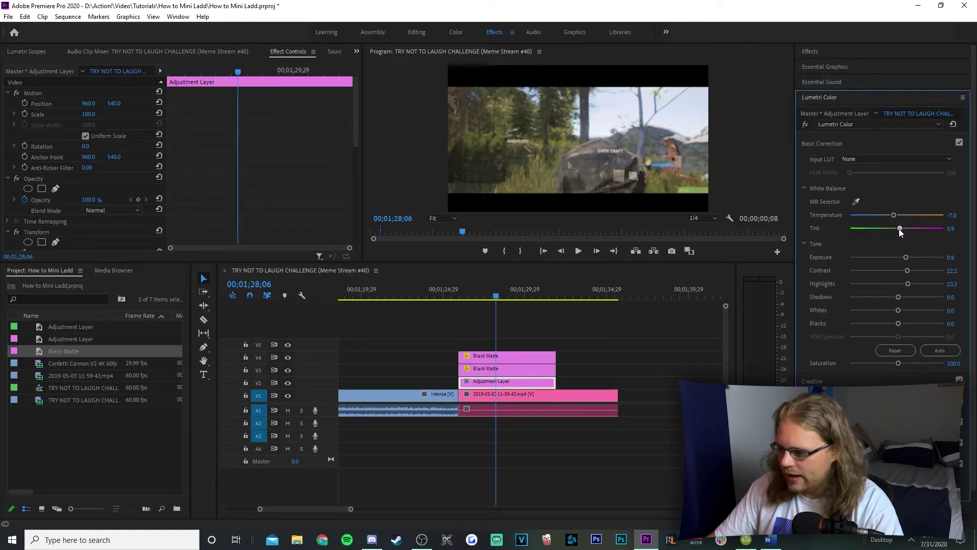
pyautogui.click(505, 293)
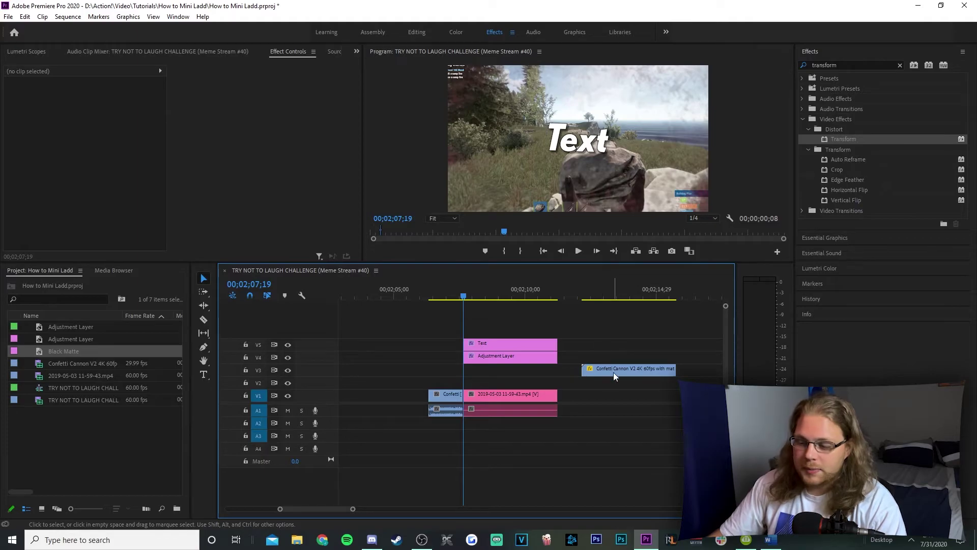
# Line the confetti clip up under the title and create a new 60 fps colour matte
pyautogui.moveTo(613, 376); pyautogui.dragTo(494, 371)
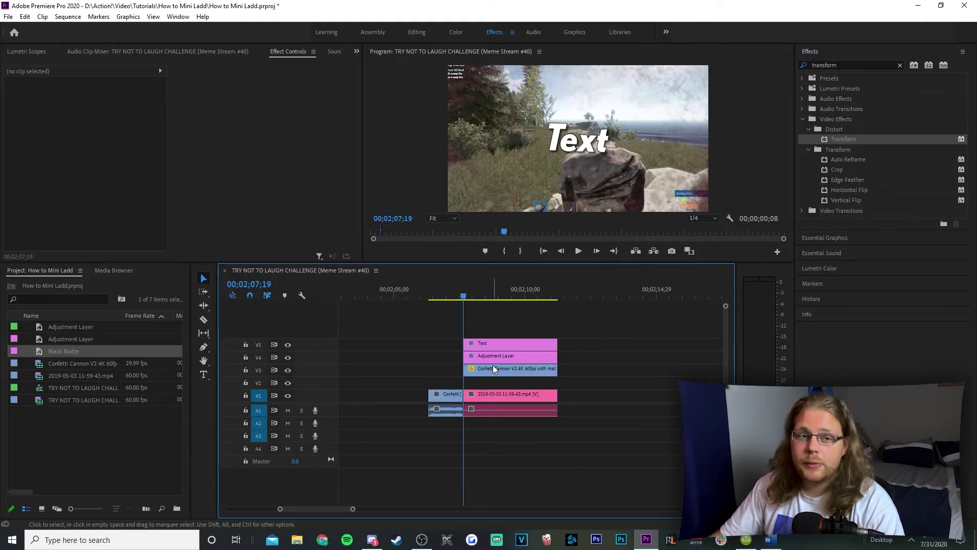
pyautogui.rightClick(61, 441)
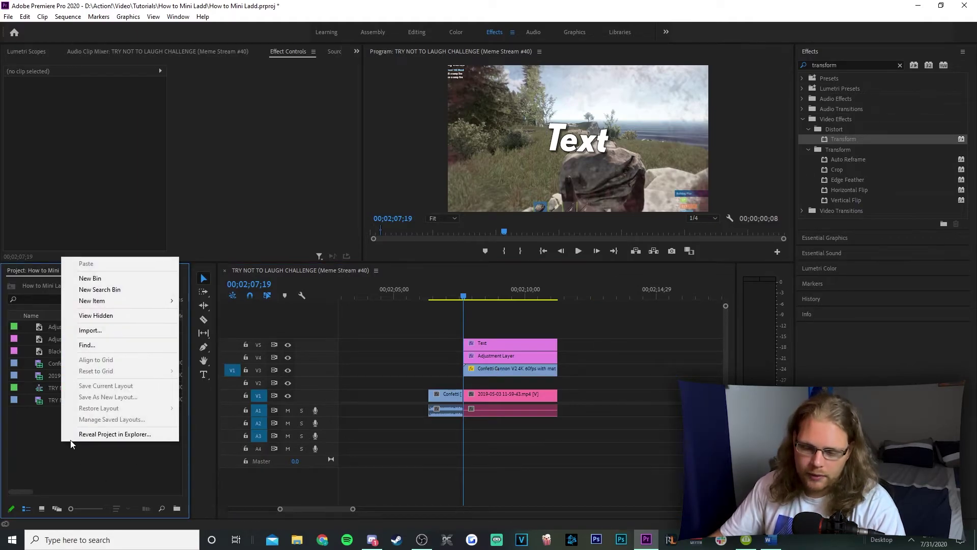
pyautogui.moveTo(122, 302)
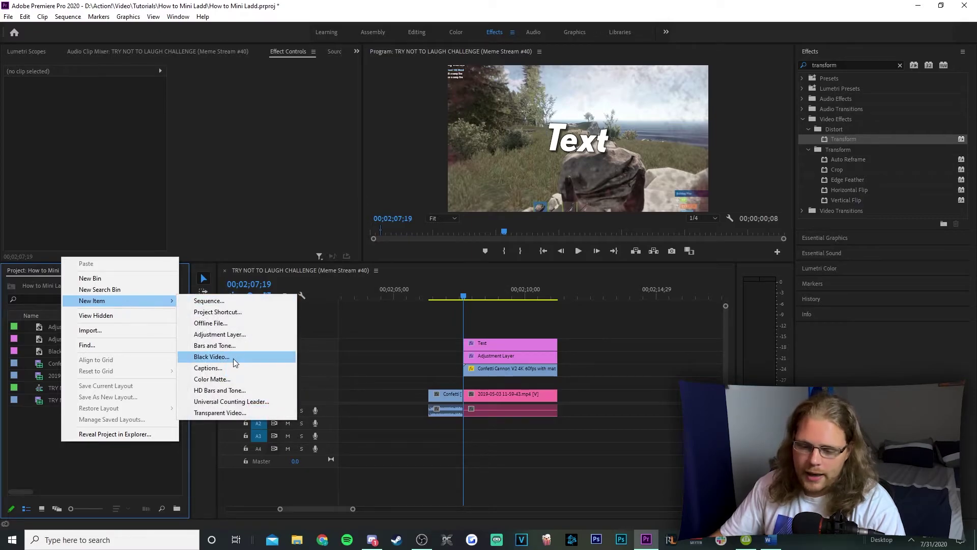
pyautogui.click(212, 378)
pyautogui.click(493, 263)
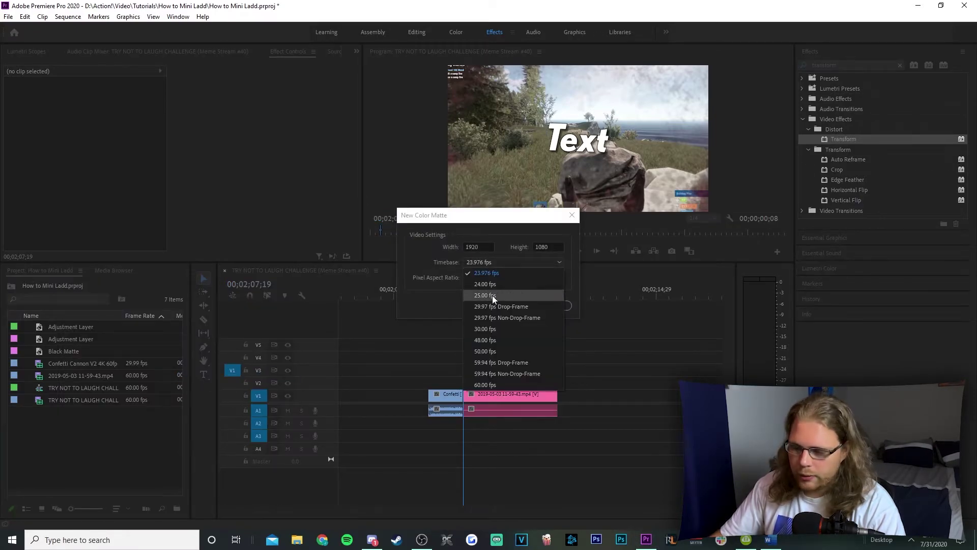
pyautogui.click(496, 384)
pyautogui.click(497, 307)
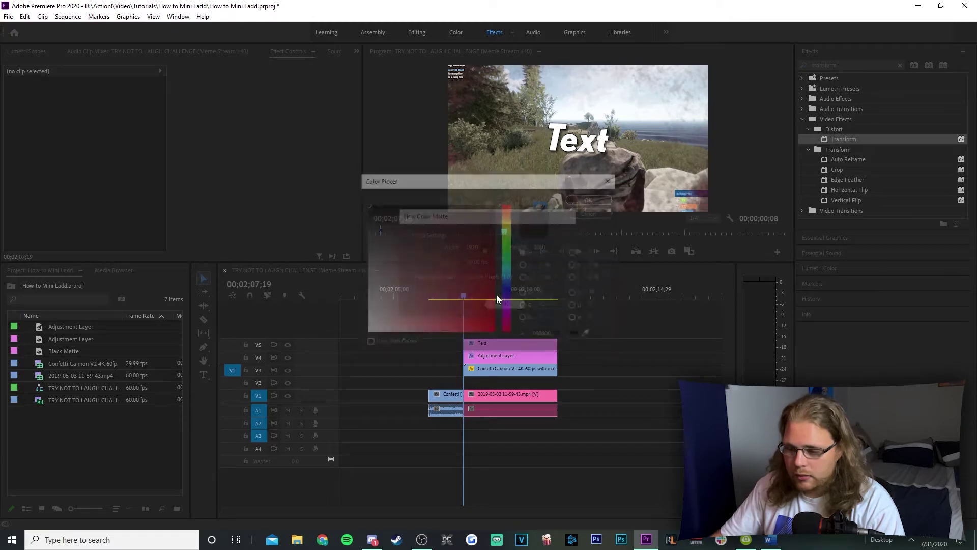
# Make the matte dark grey 626262, name it 'Color Matte', and place it on V2
pyautogui.moveTo(316, 249)
pyautogui.mouseDown()
pyautogui.moveTo(276, 270)
pyautogui.moveTo(265, 253)
pyautogui.mouseUp()
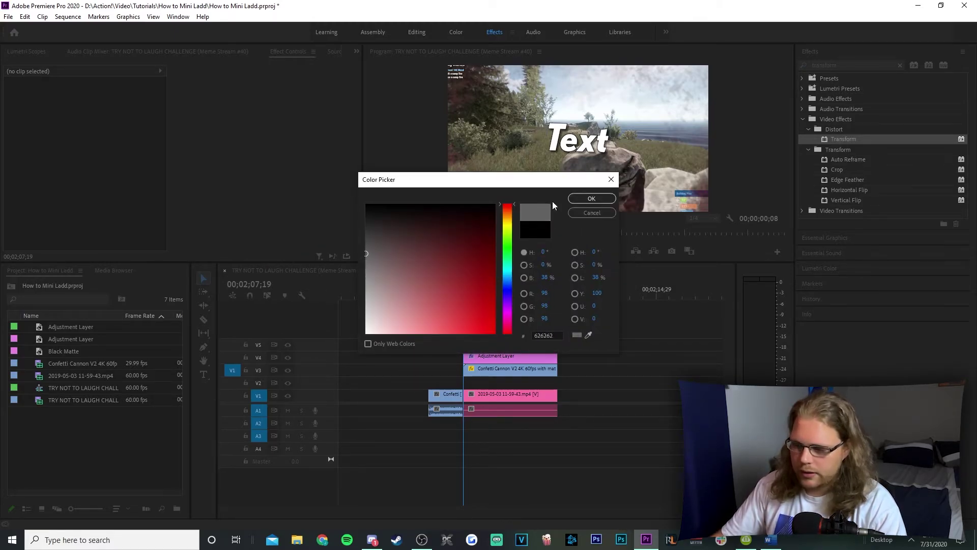
pyautogui.click(594, 199)
pyautogui.click(458, 282)
pyautogui.moveTo(75, 364); pyautogui.dragTo(473, 385)
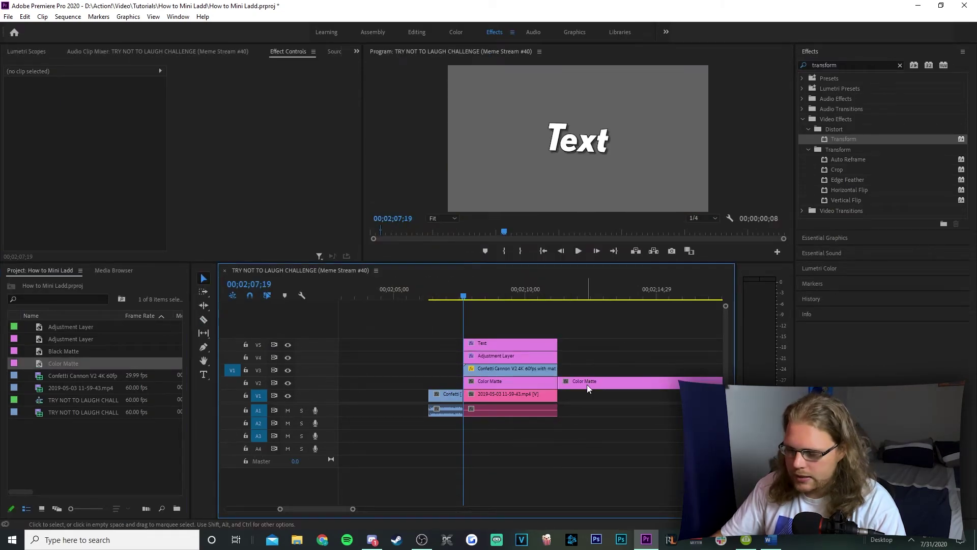
pyautogui.click(502, 383)
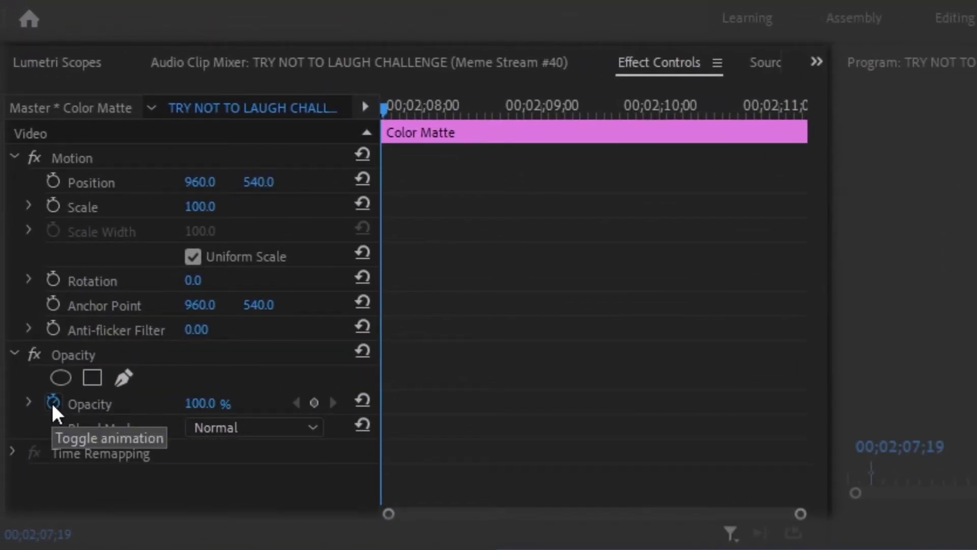
# Set the grey Color Matte's opacity to 70%, then select the Adjustment Layer clip to reorder it
pyautogui.click(51, 402)
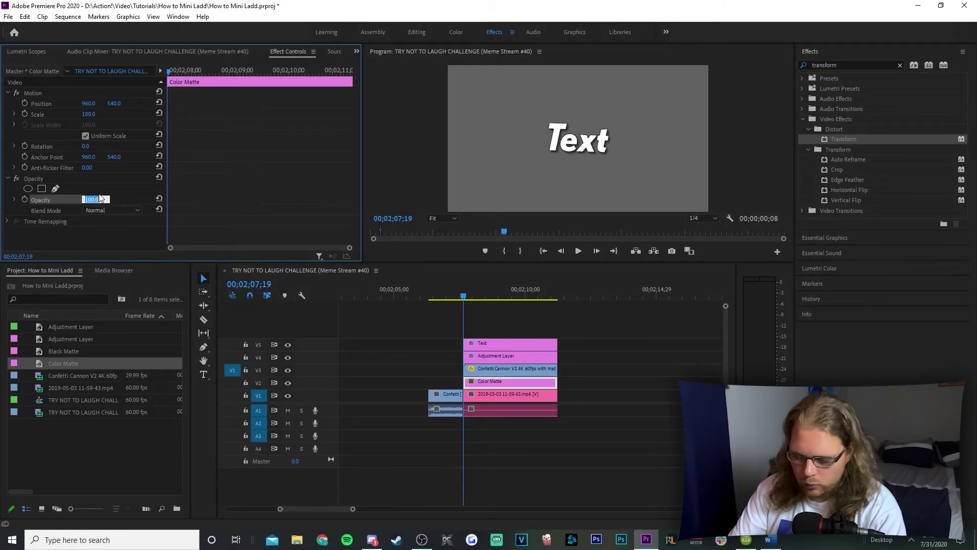
pyautogui.write('70')
pyautogui.press('Return')
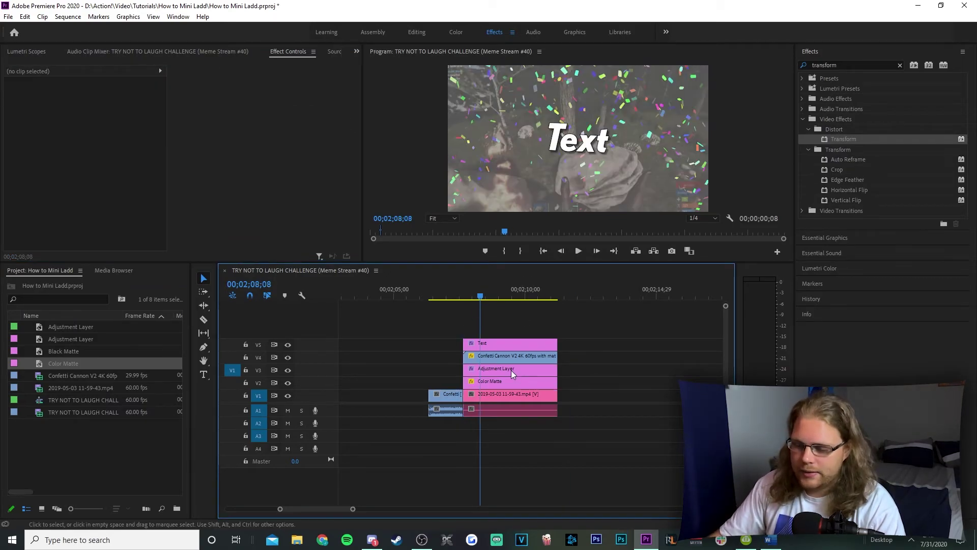
pyautogui.click(511, 371)
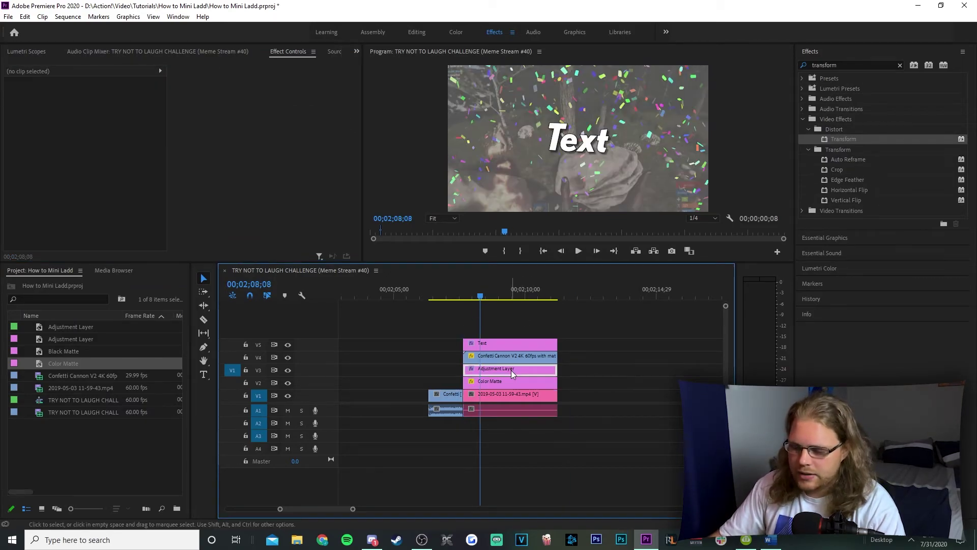